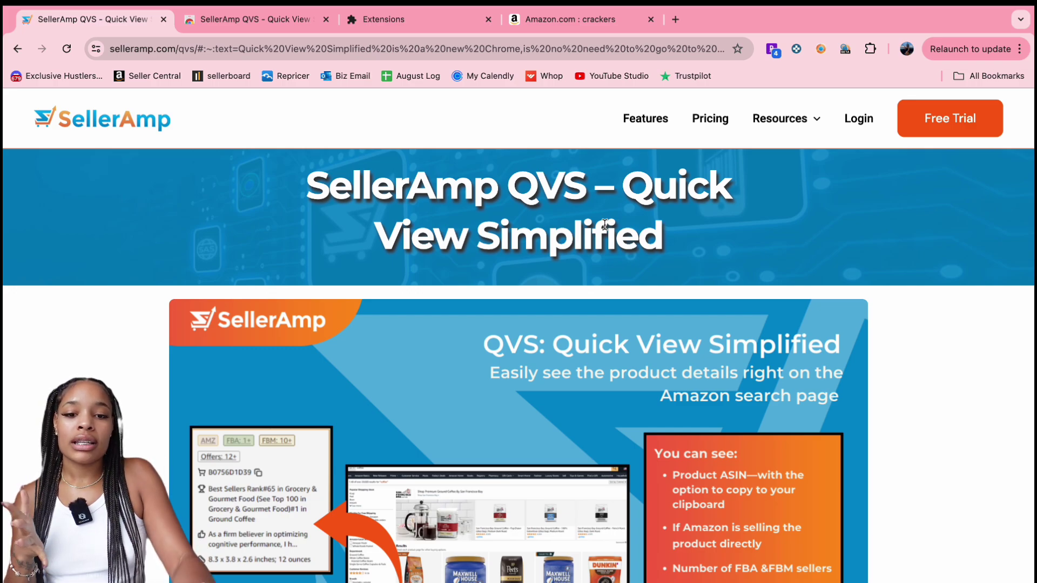
Review the SellerAmp QVS product page down to its Chrome Web Store link, and view the extension's store listing
scroll(633, 322, down, 3)
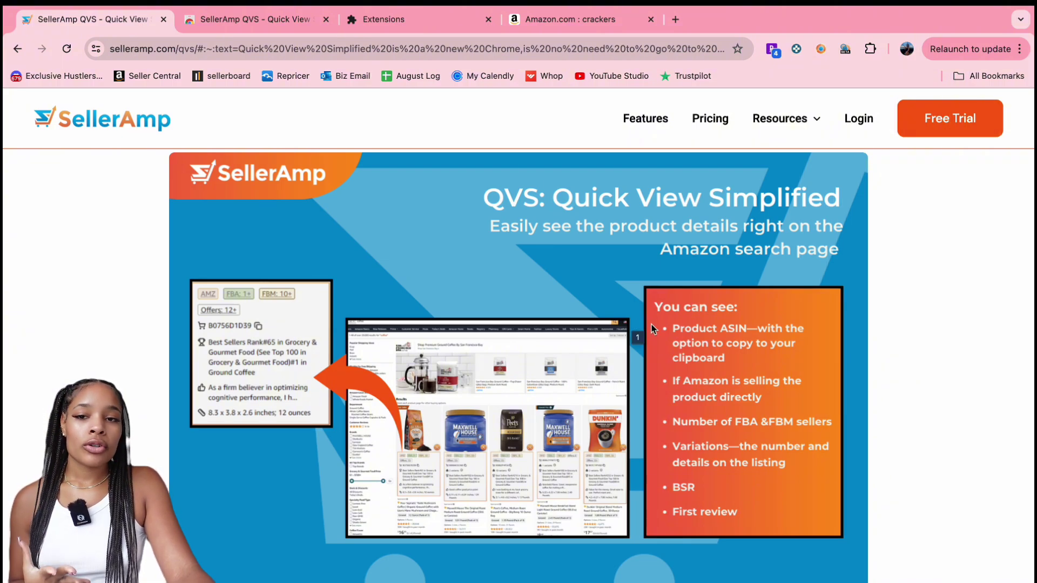
click(249, 27)
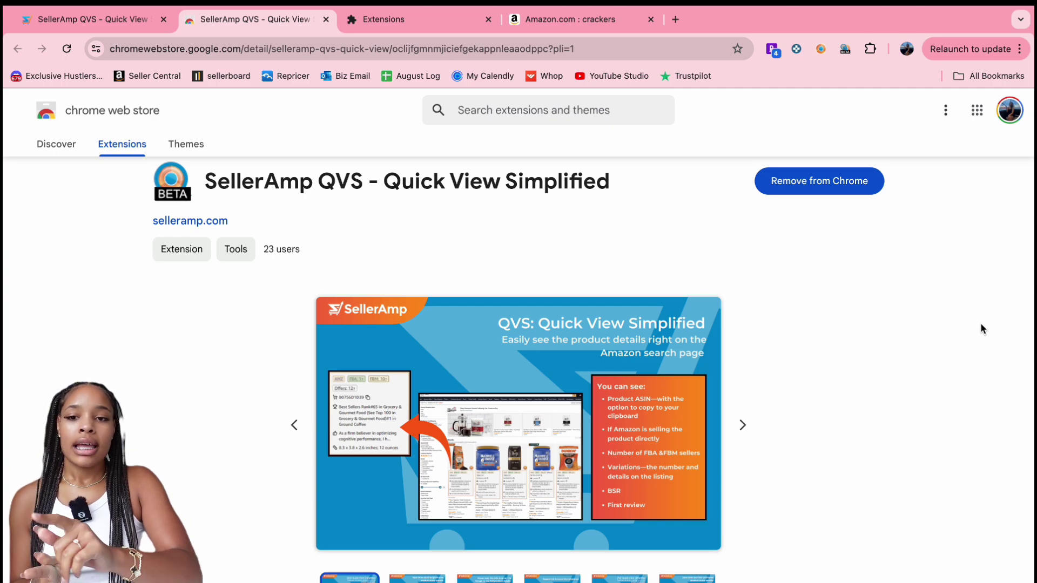
click(134, 24)
scroll(348, 303, down, 10)
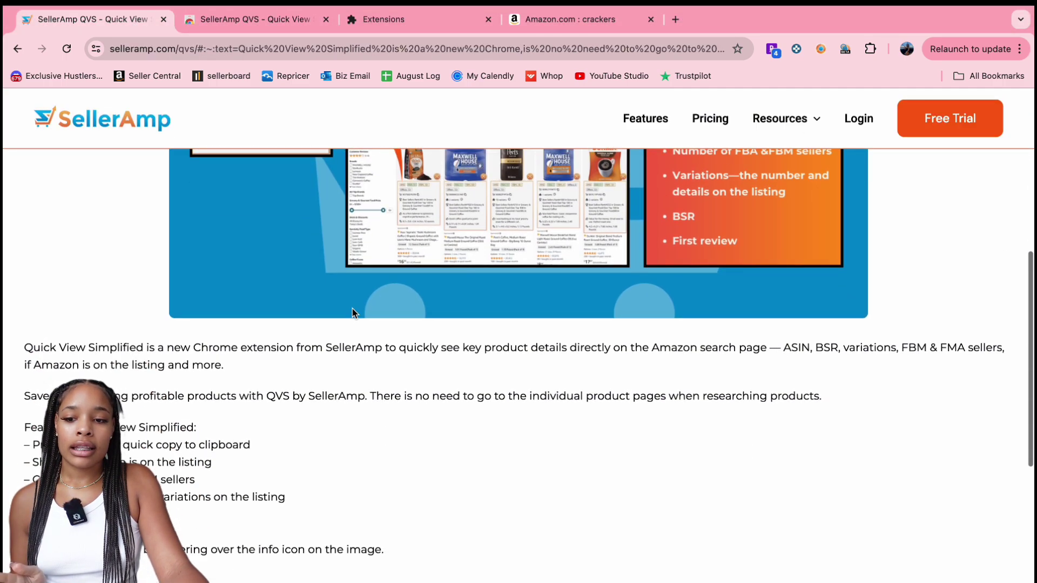
scroll(353, 316, down, 2)
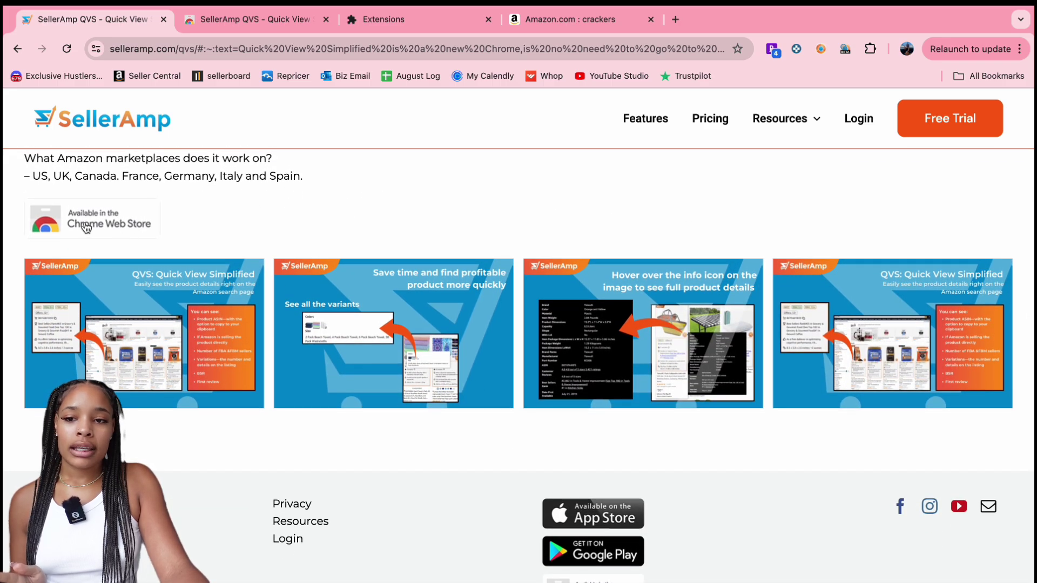
click(248, 27)
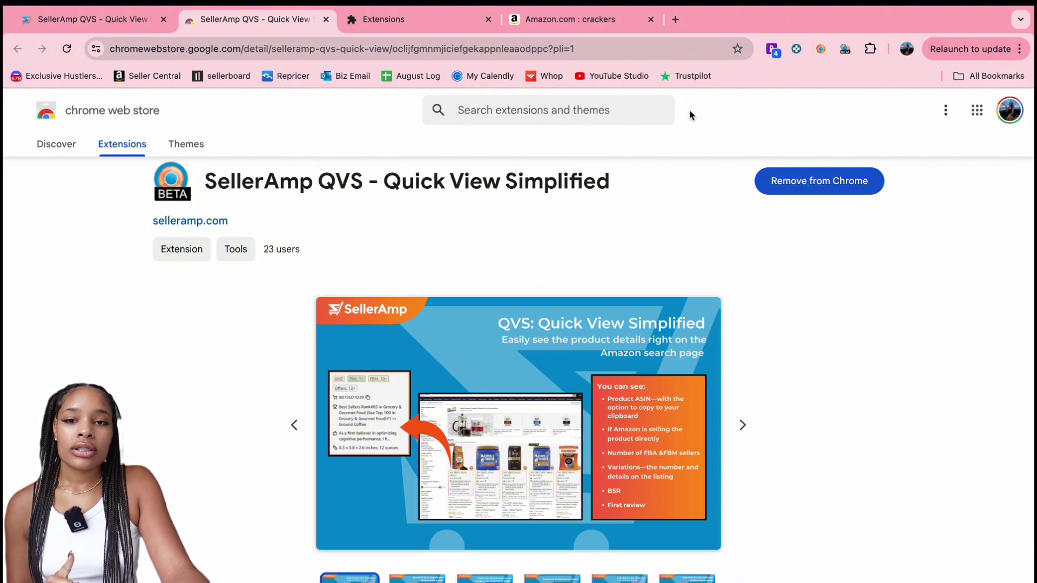
Check the installed browser extensions, and examine the QVS details under the listings in the Amazon crackers search results
click(387, 21)
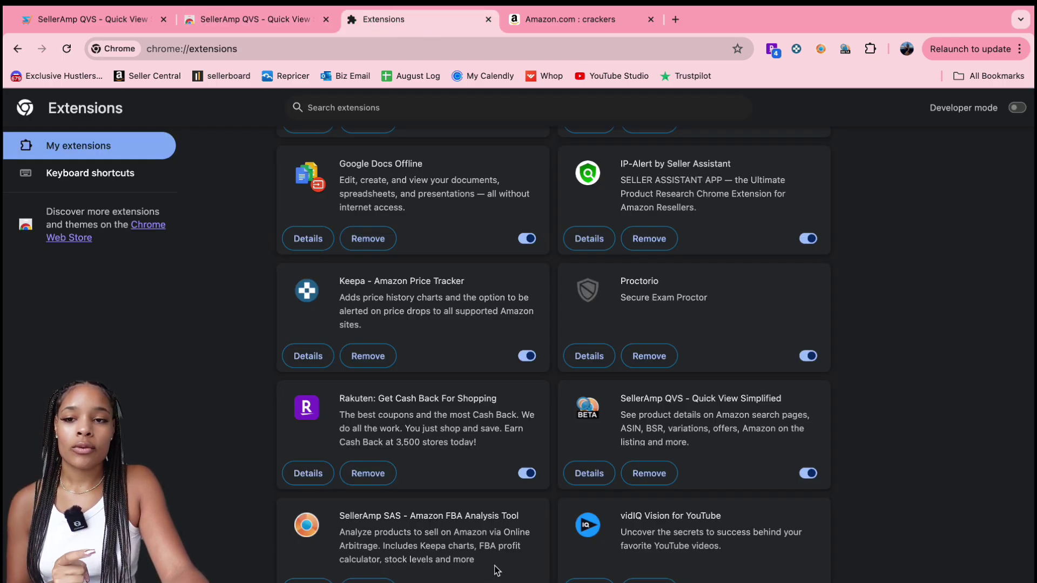
click(536, 20)
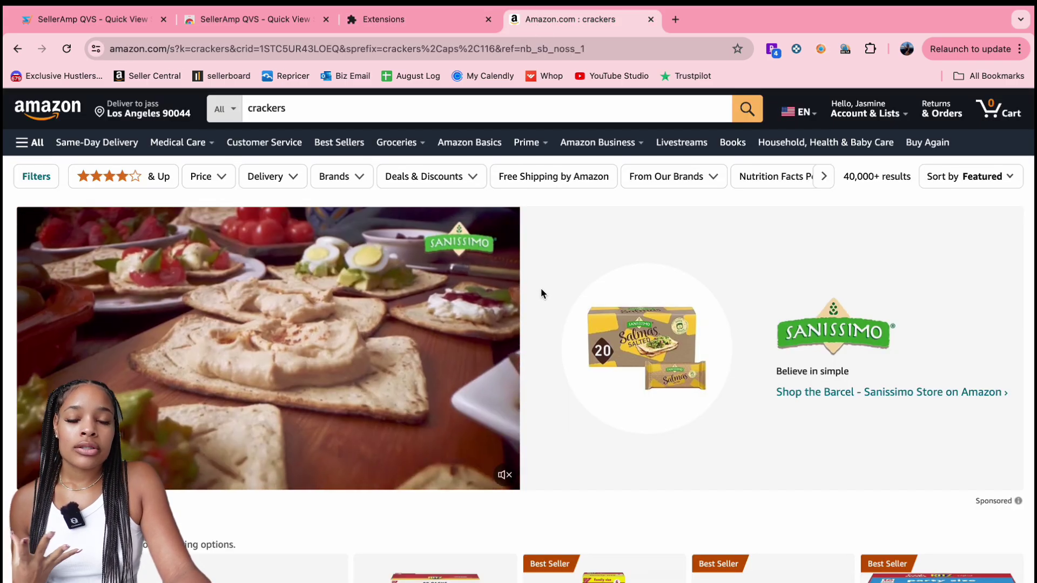
scroll(542, 293, down, 5)
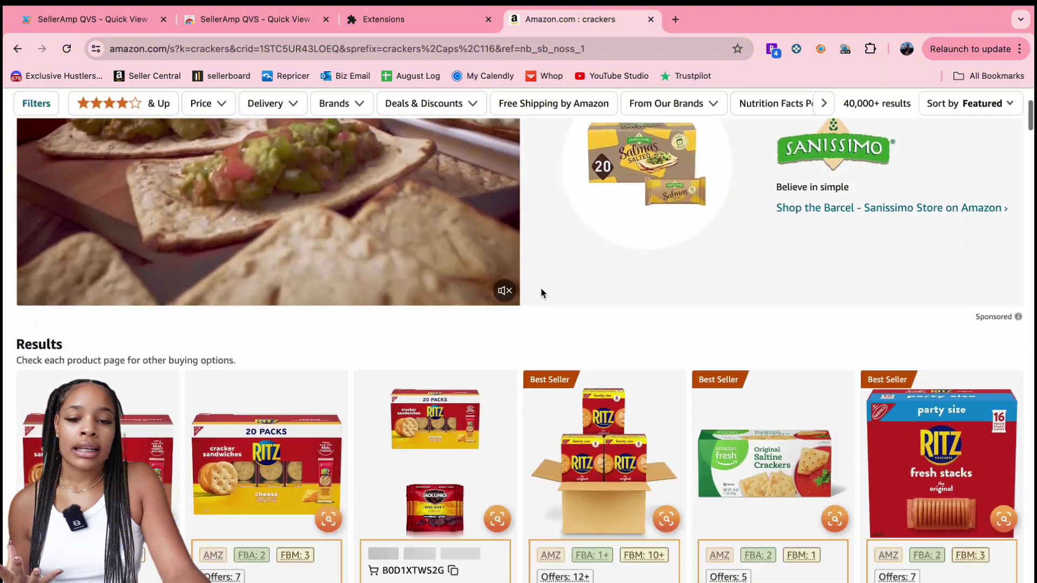
scroll(542, 293, up, 5)
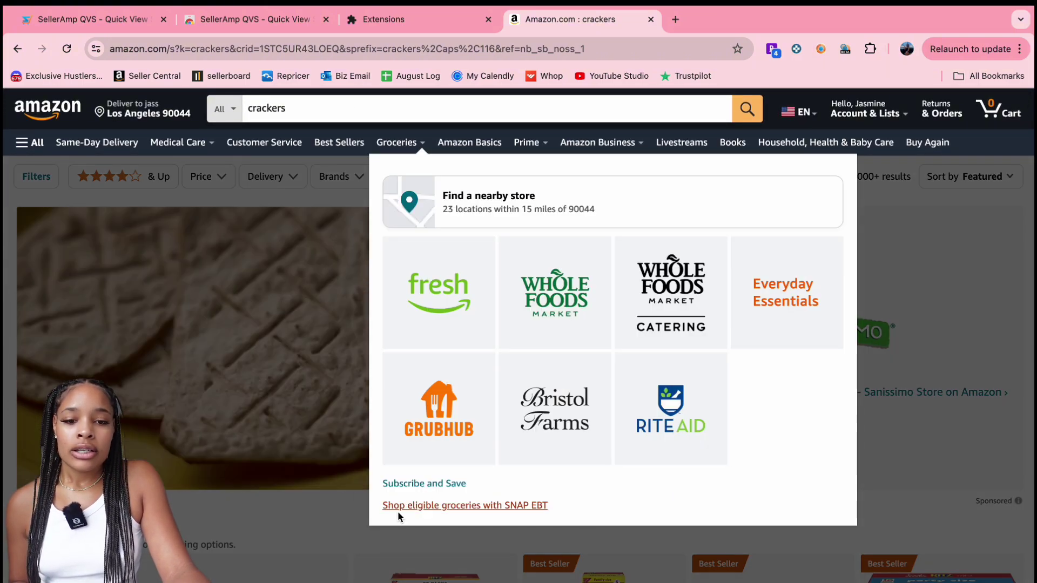
scroll(311, 513, down, 2)
scroll(311, 514, down, 6)
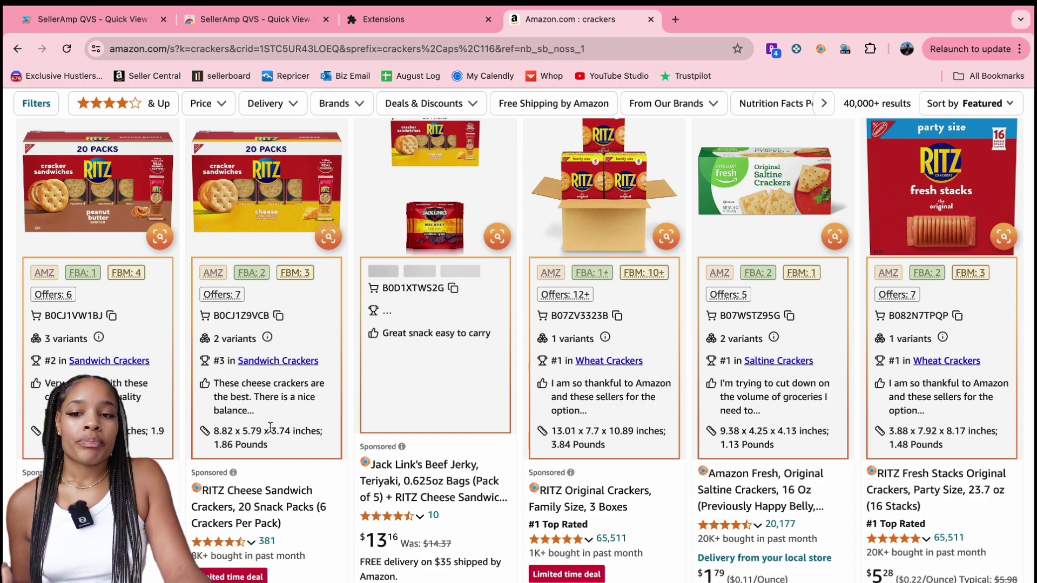
scroll(270, 426, up, 7)
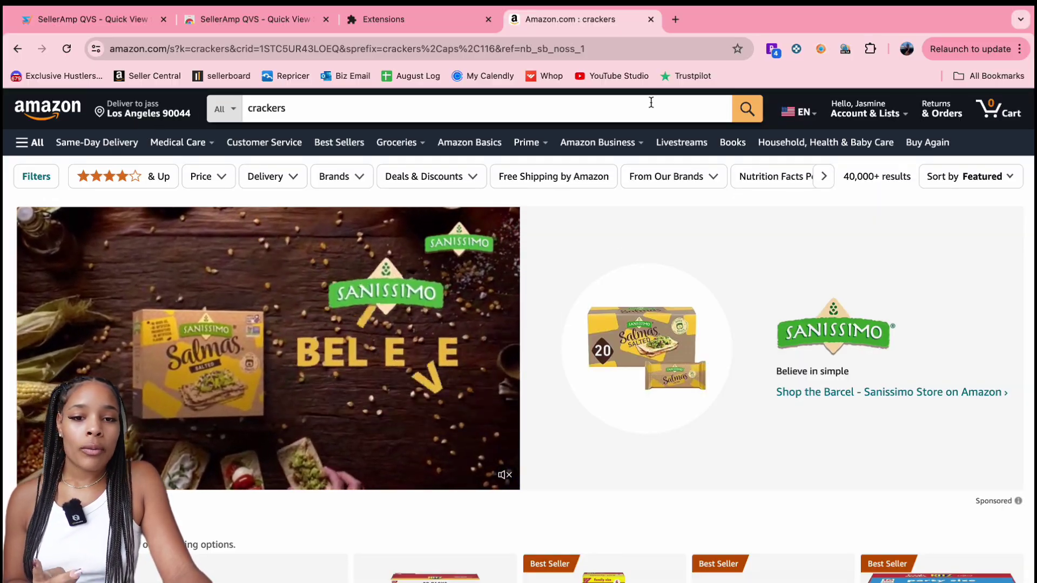
Browse the first page of crackers results and go to results page 3
scroll(409, 404, down, 20)
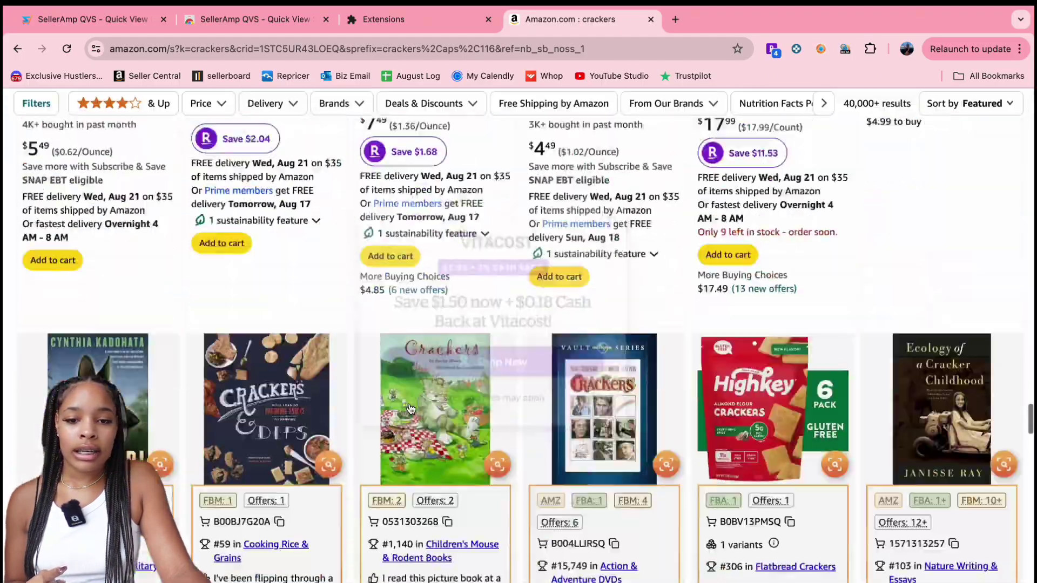
scroll(409, 404, up, 20)
scroll(409, 403, down, 6)
scroll(521, 281, up, 2)
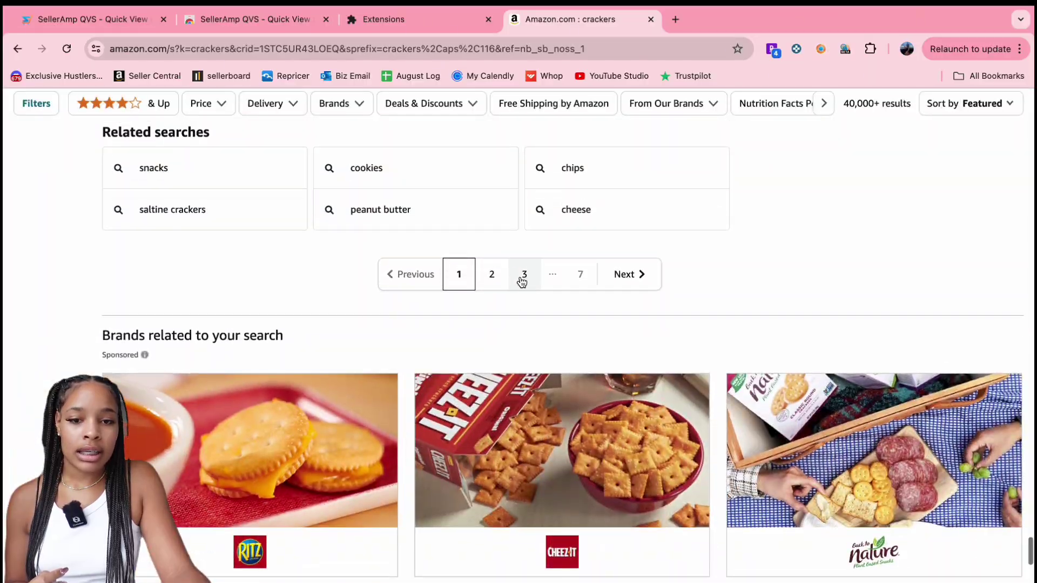
click(527, 286)
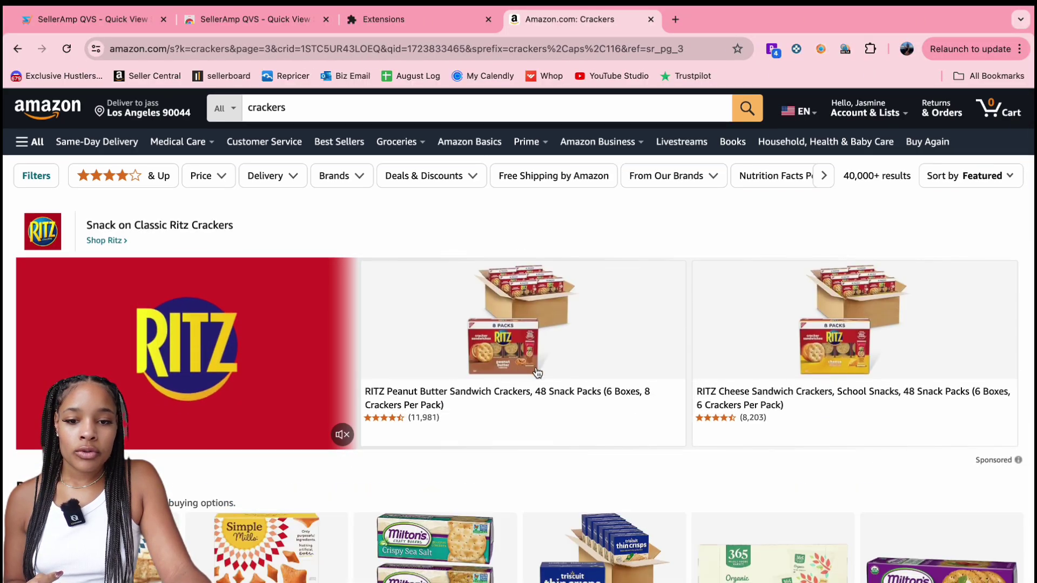
Look through the crackers listings on page 3 and continue to results page 4
scroll(537, 370, down, 5)
scroll(537, 369, down, 20)
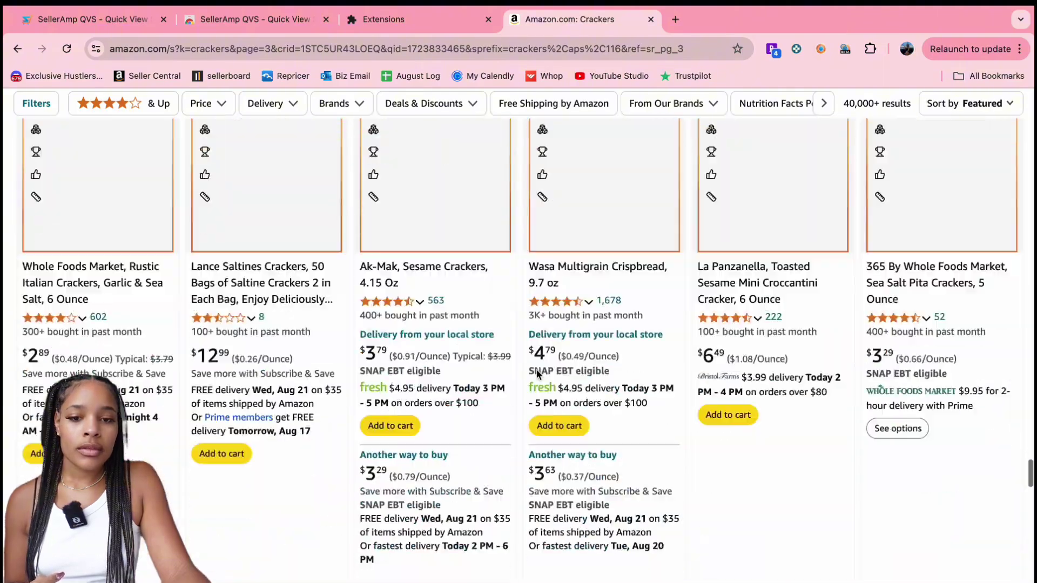
scroll(540, 378, down, 12)
scroll(555, 398, up, 6)
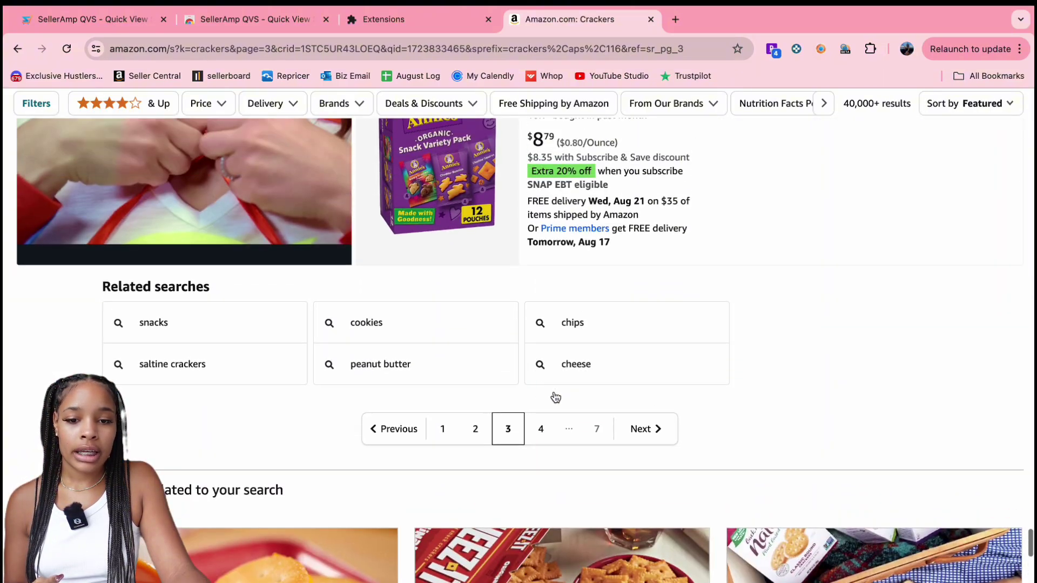
click(542, 428)
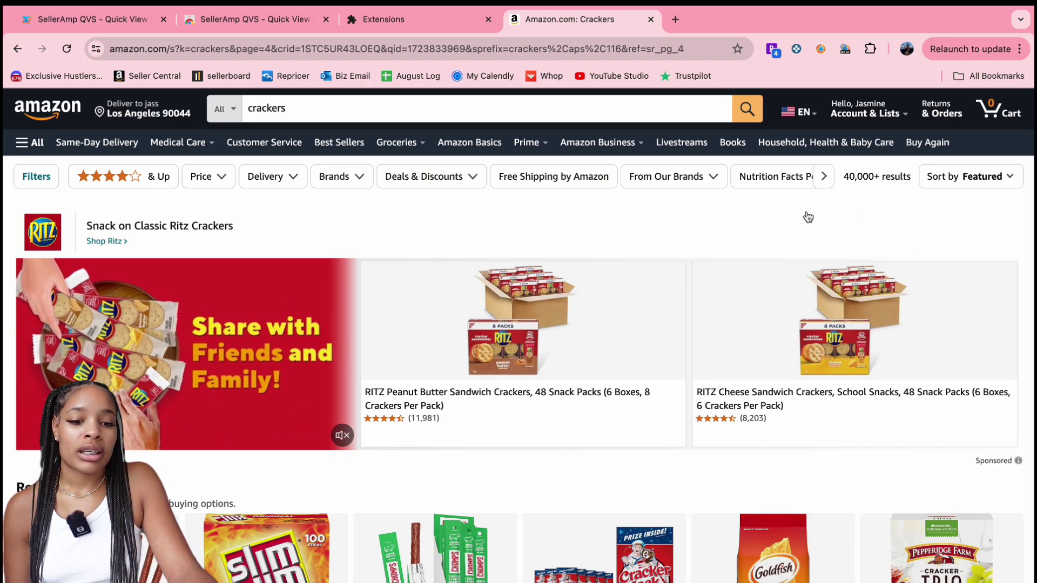
Filter the crackers results to a price range of $20 to $100 and close the filters
click(37, 176)
scroll(87, 324, down, 10)
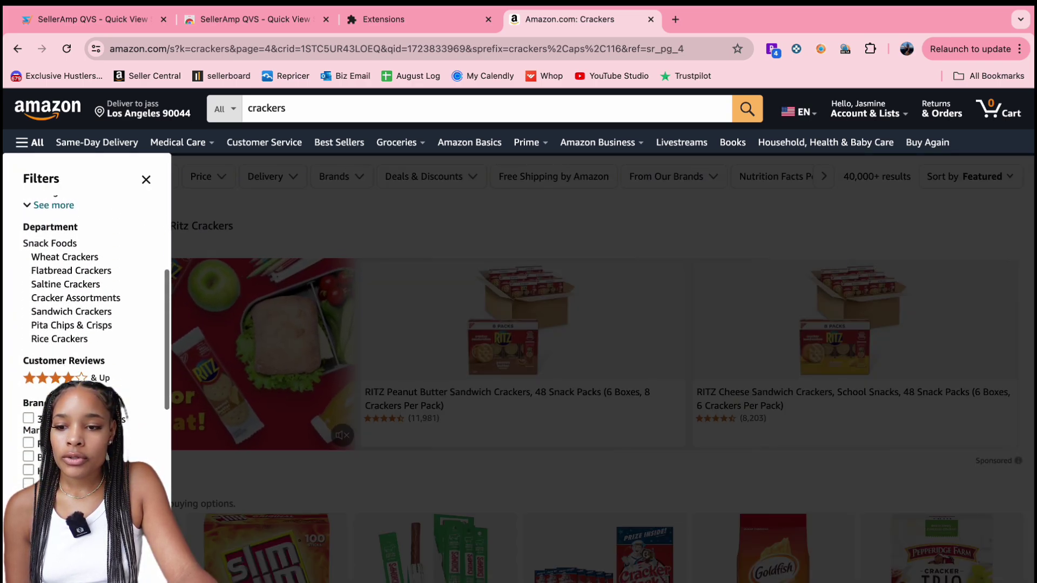
drag(33, 302, 46, 306)
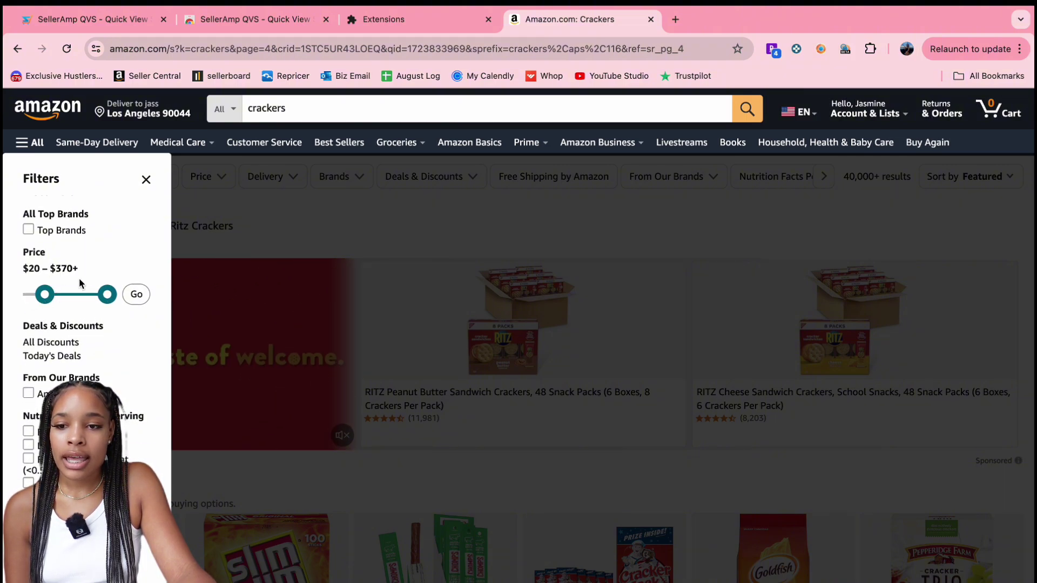
scroll(106, 294, down, 1)
drag(107, 289, 79, 297)
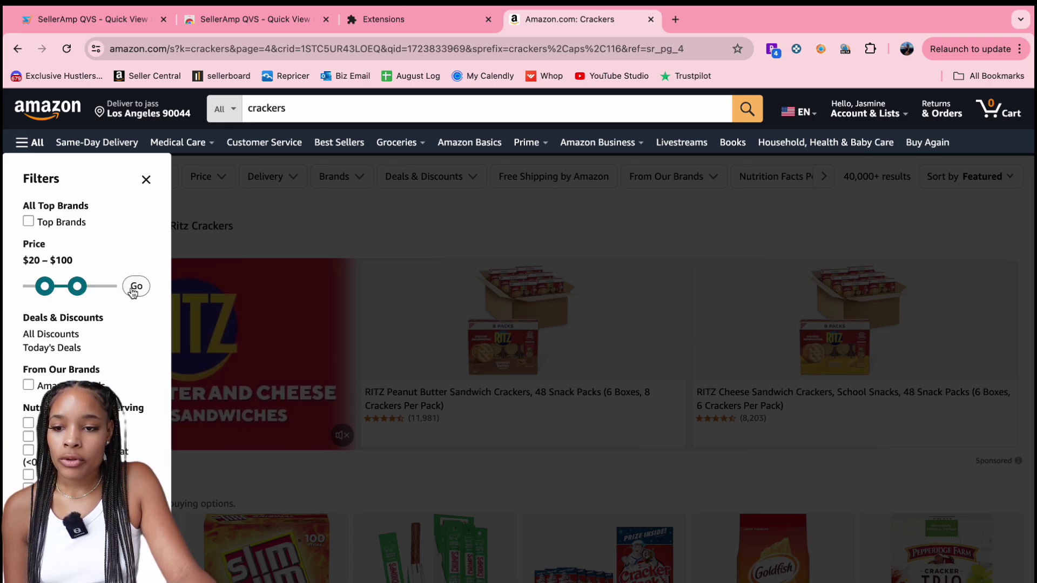
click(135, 287)
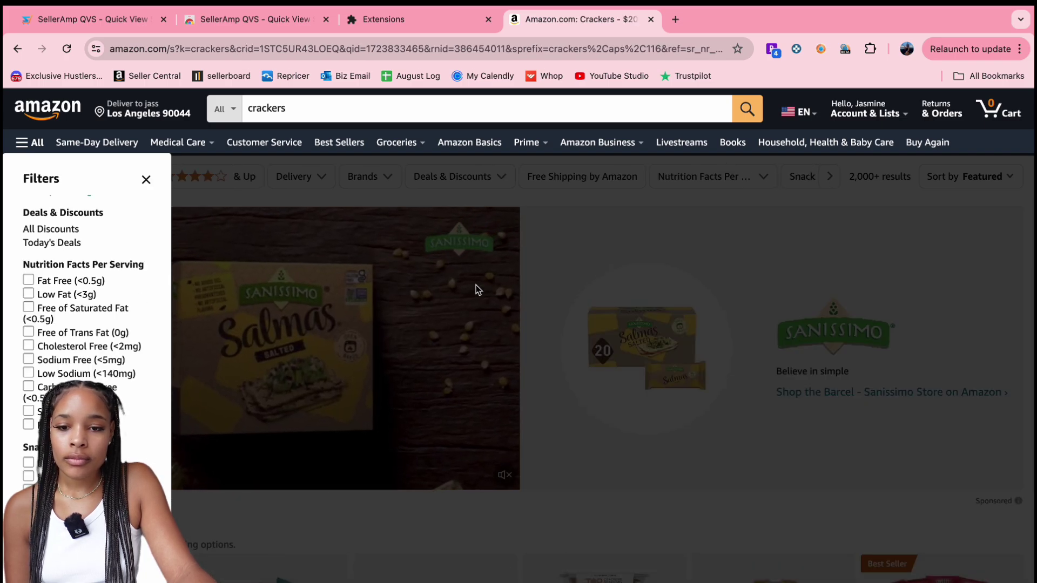
click(585, 490)
Examine the QVS seller badges, offer counts, variants and sales ranks on the first row of filtered crackers listings
scroll(585, 489, down, 12)
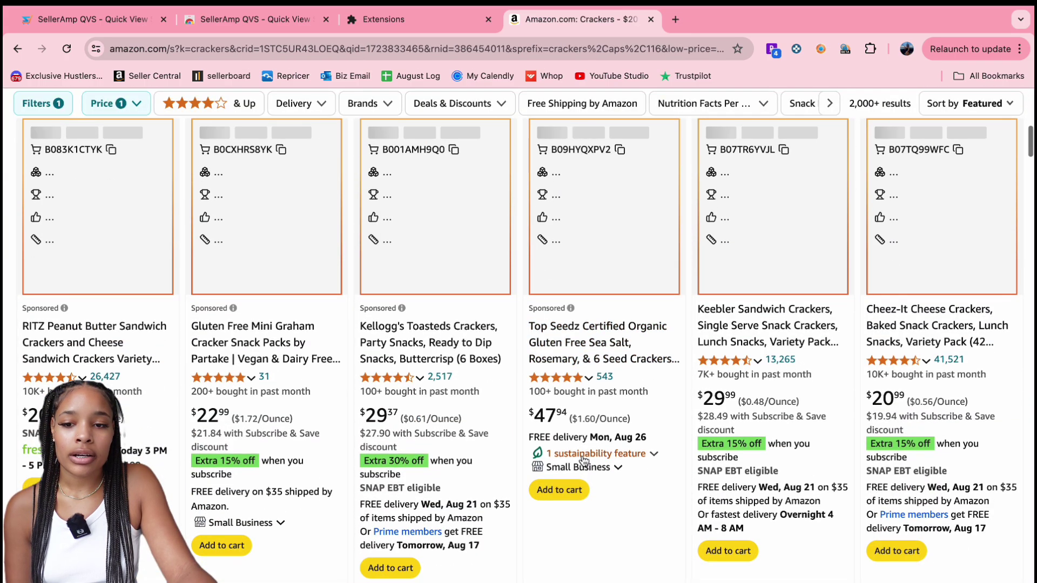
scroll(583, 460, up, 3)
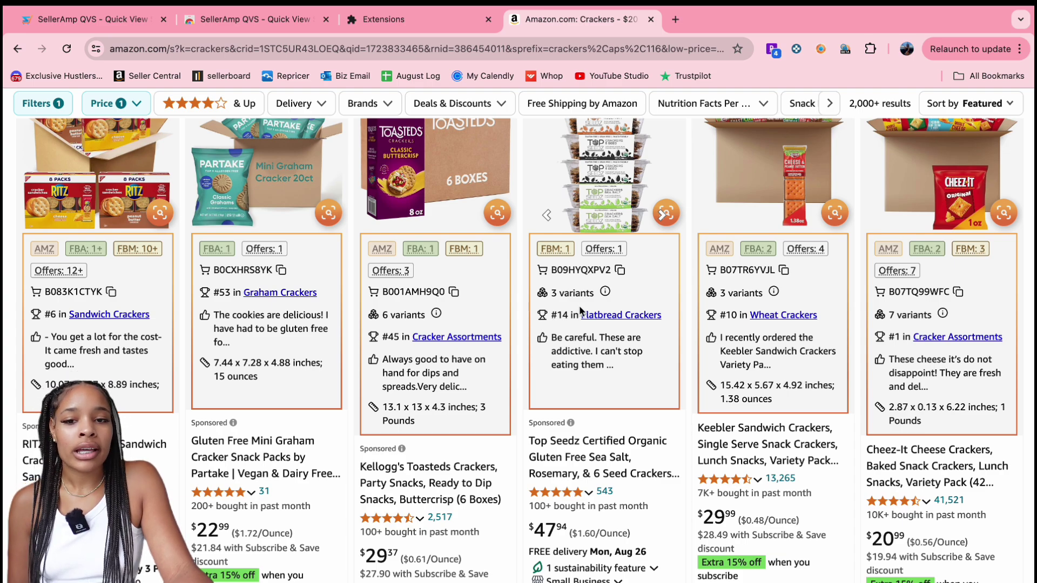
mouse_move(569, 298)
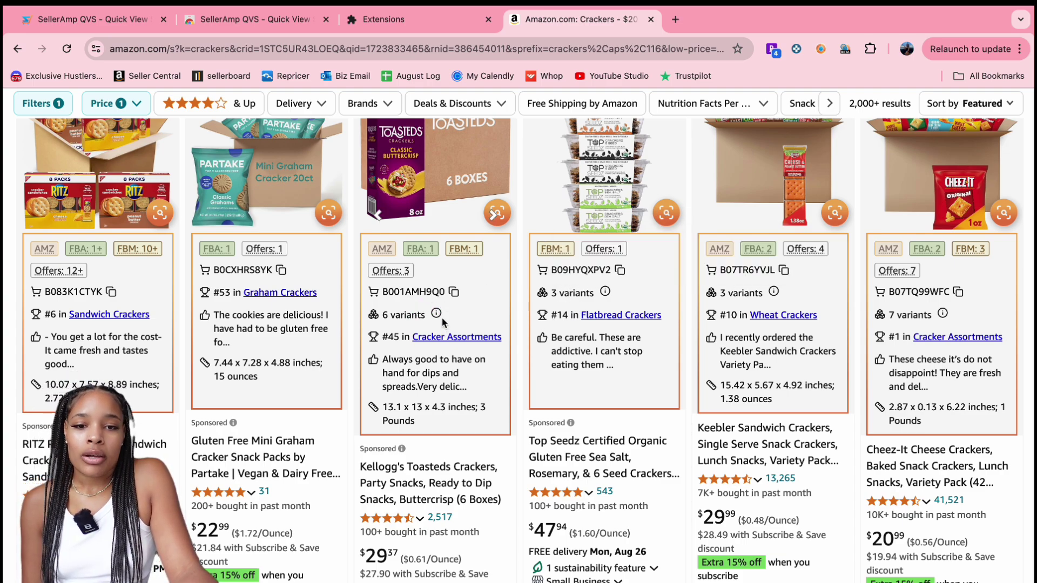
scroll(461, 312, up, 1)
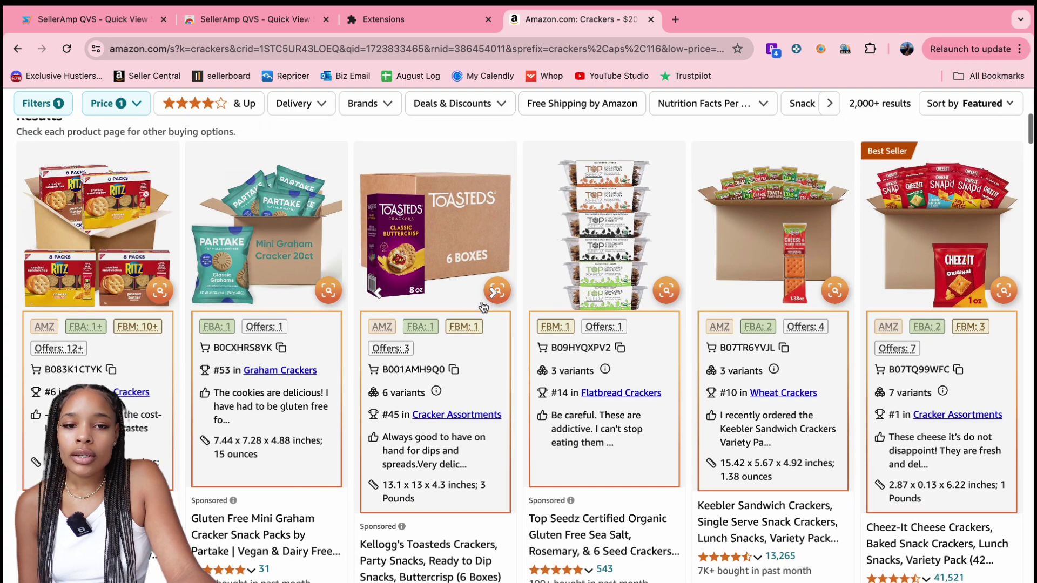
scroll(481, 308, down, 1)
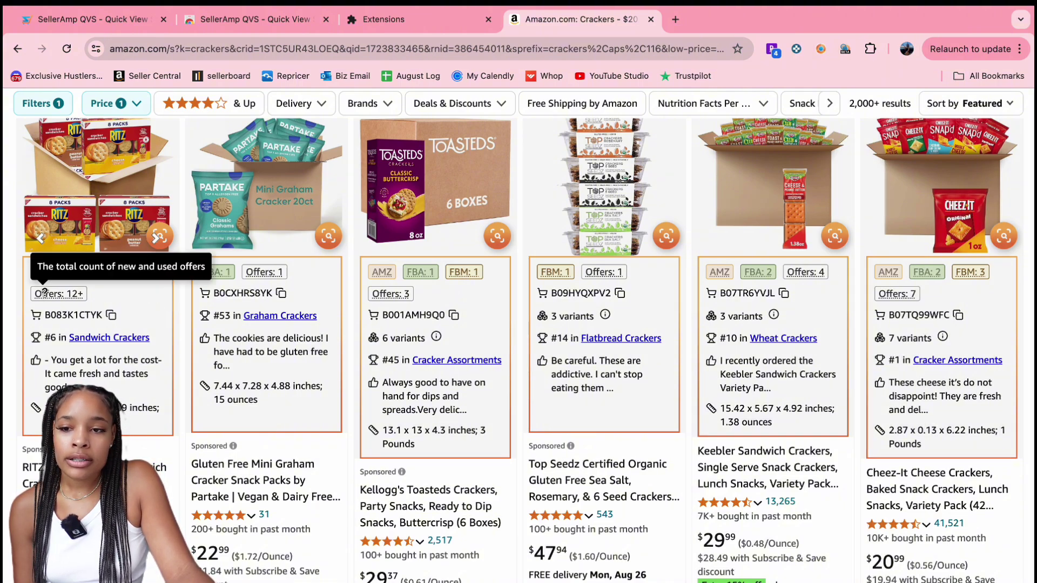
mouse_move(48, 268)
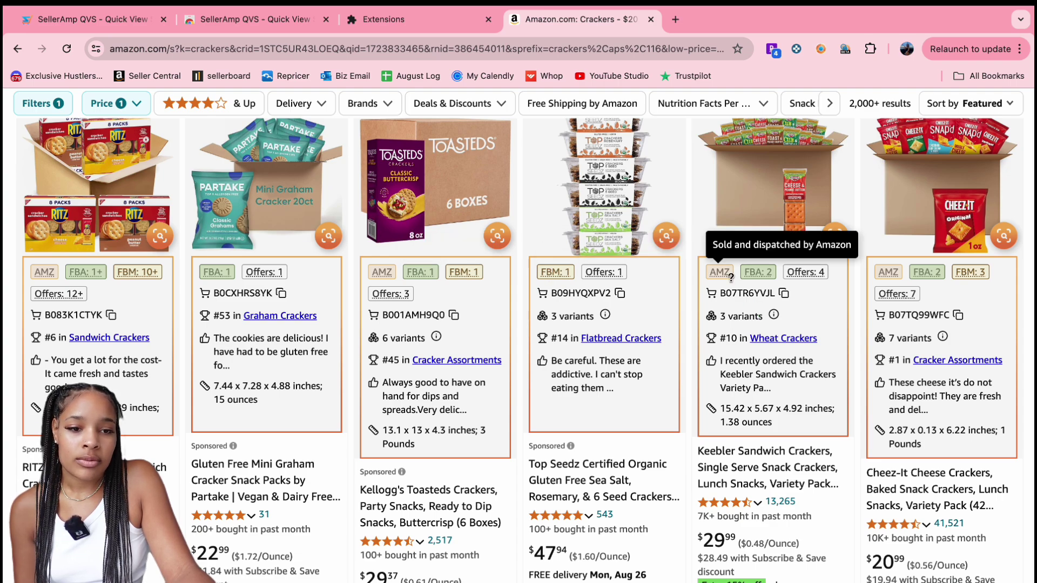
mouse_move(839, 339)
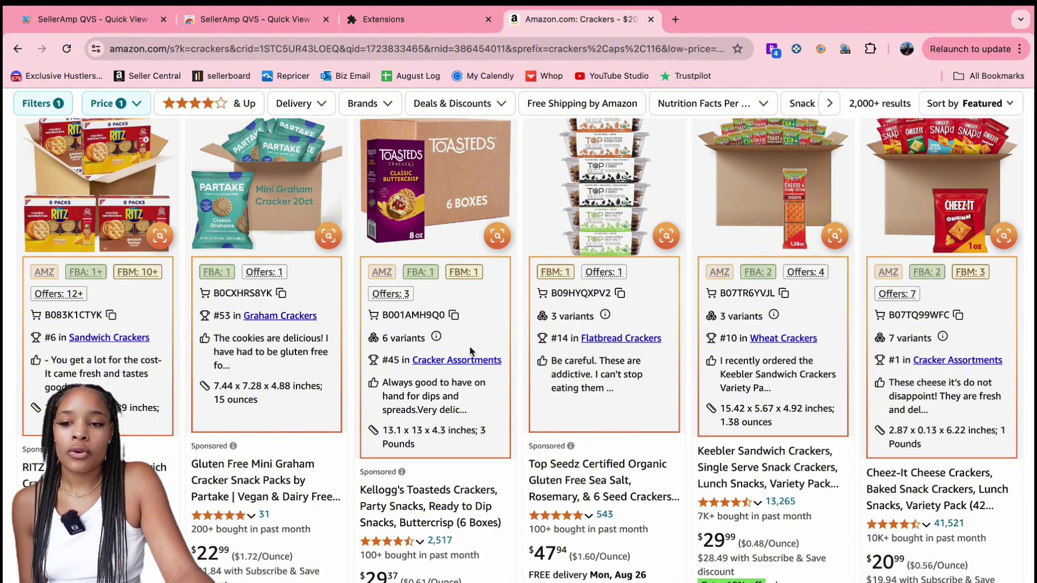
mouse_move(470, 351)
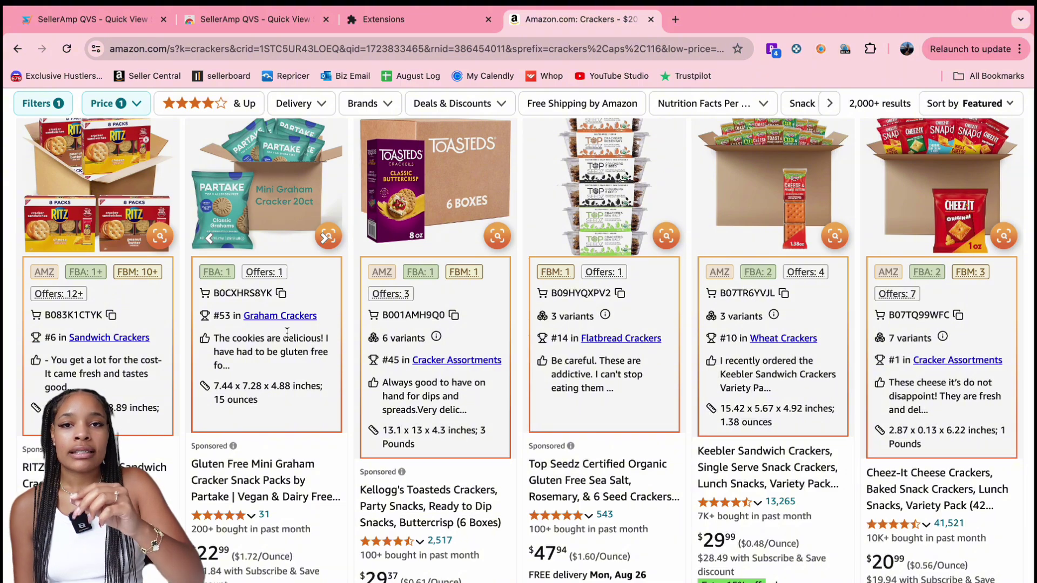
mouse_move(92, 276)
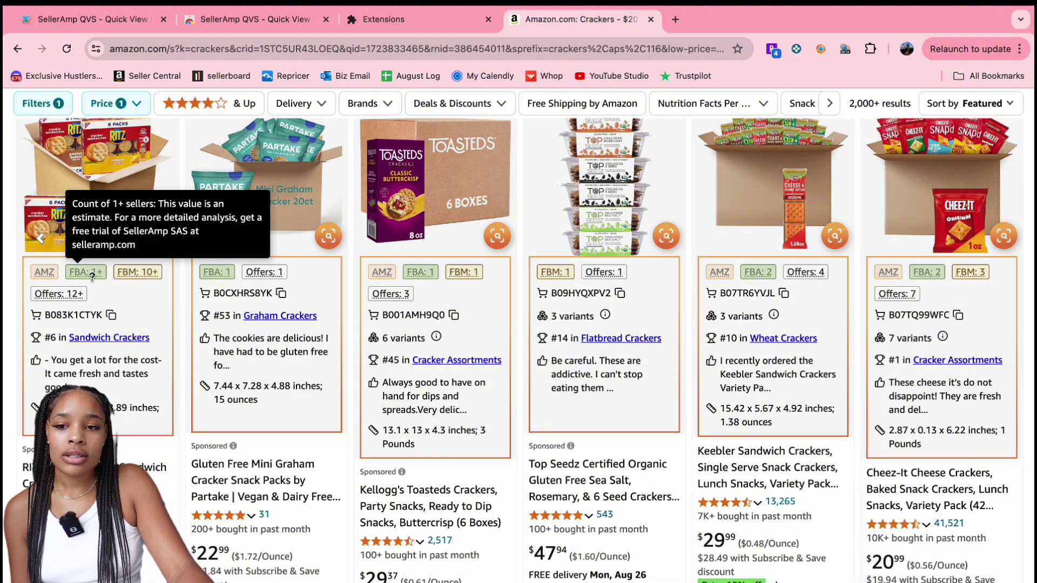
mouse_move(44, 274)
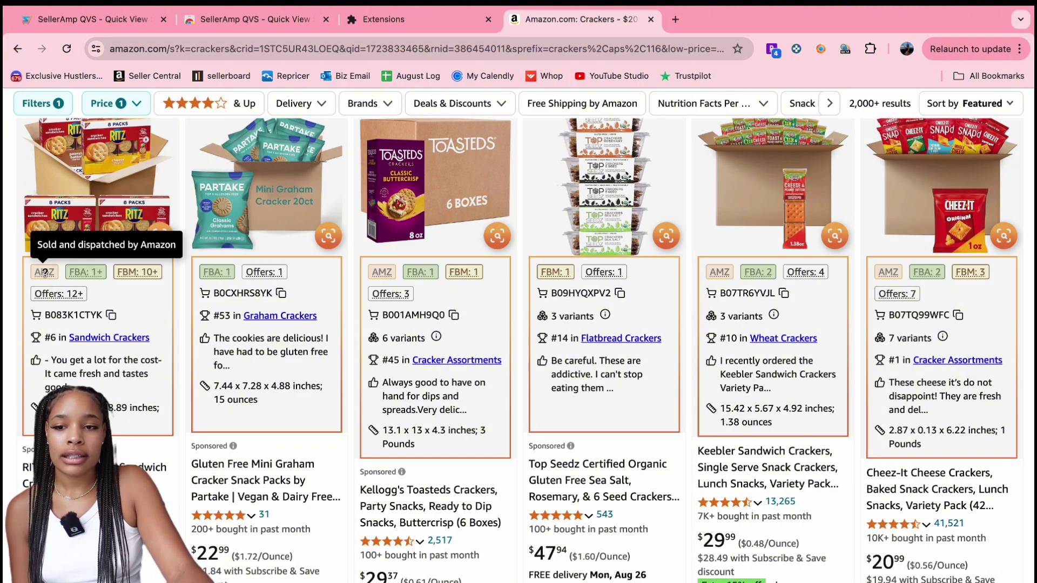
Open the Partake Gluten Free Mini Graham Cracker product page and bring its SellerAmp SAS offers and charts into view
mouse_move(230, 275)
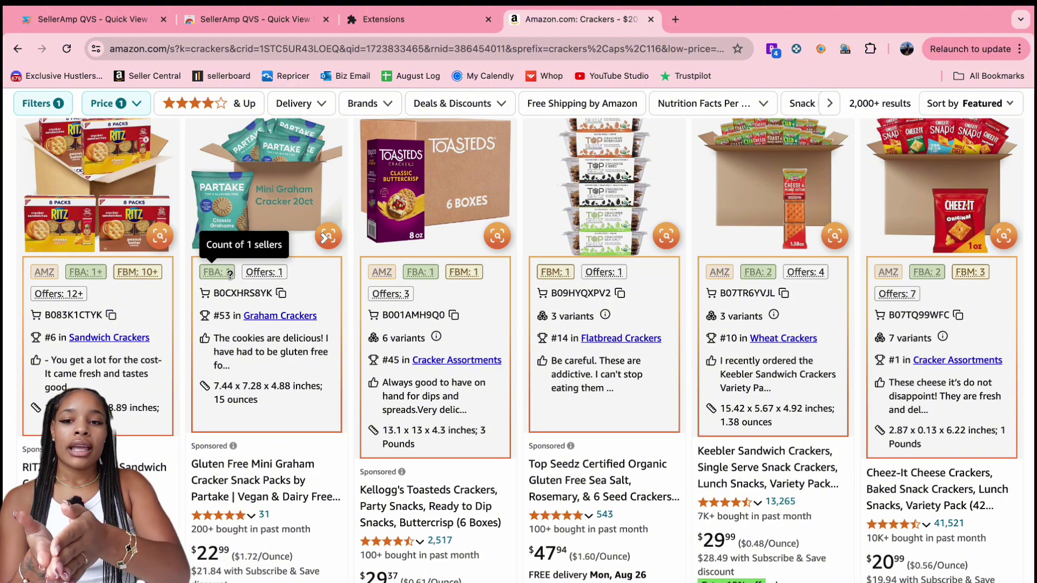
click(230, 275)
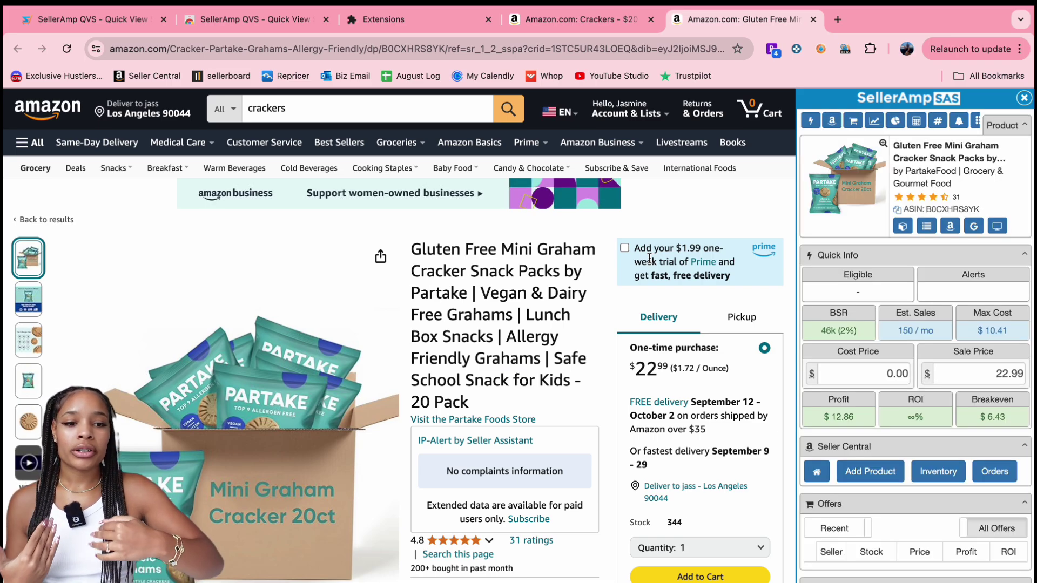
mouse_move(189, 470)
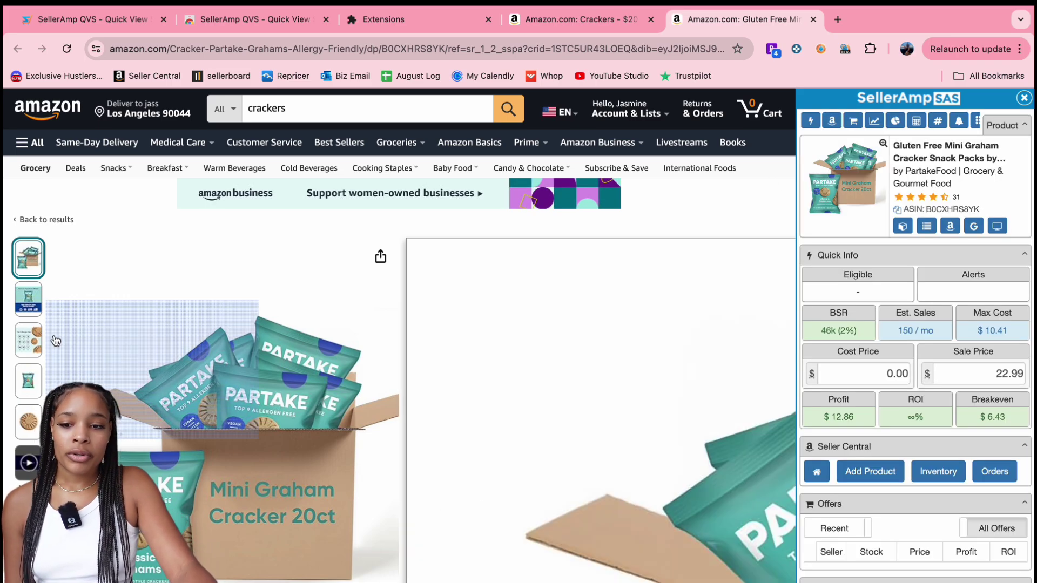
scroll(913, 378, down, 5)
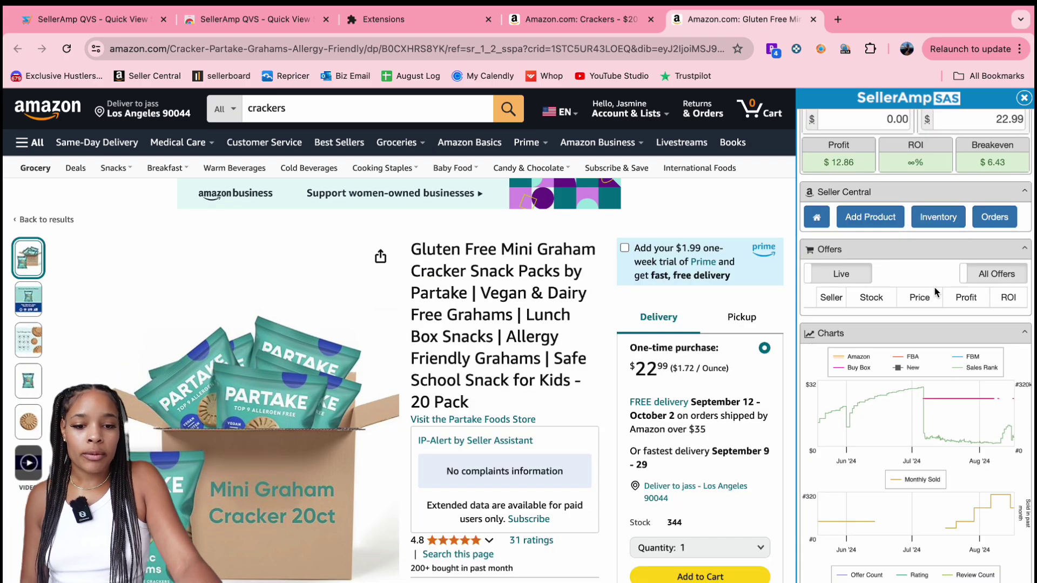
Check the Partake listing's price, coupon and seller details and load its live offers in SellerAmp
scroll(313, 446, down, 1)
scroll(312, 446, down, 2)
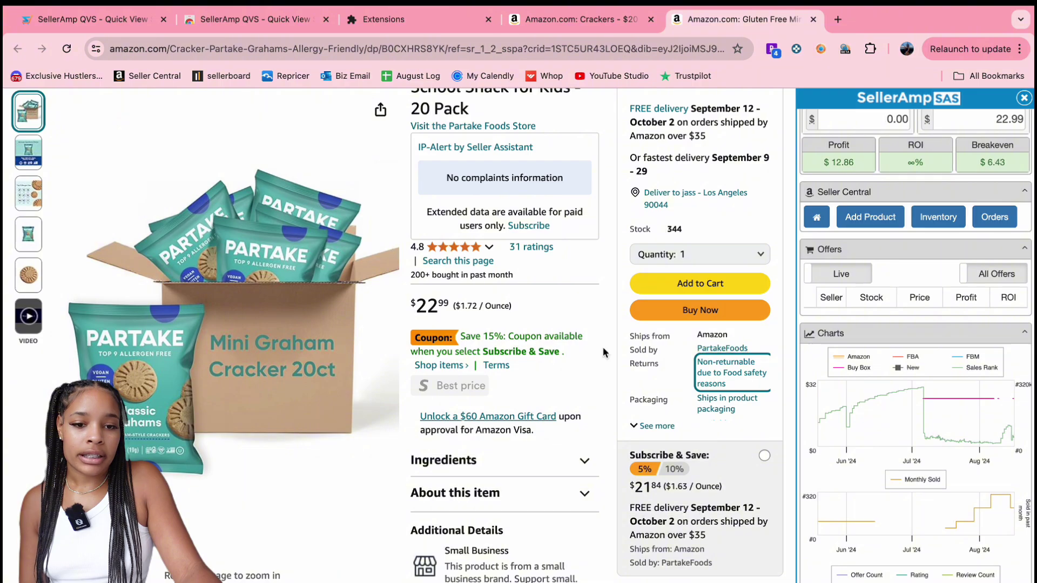
mouse_move(388, 347)
click(863, 253)
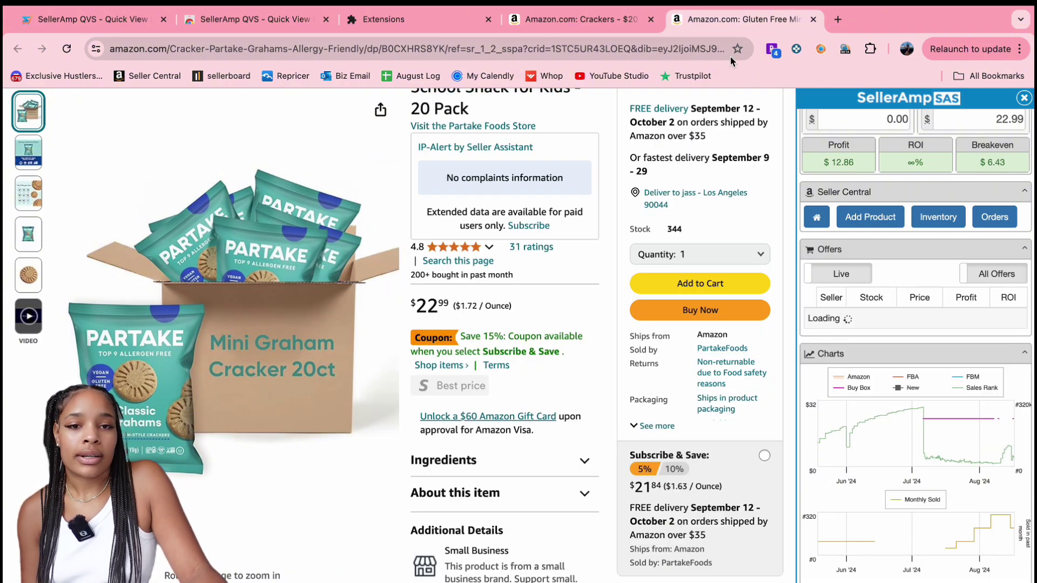
Return to the crackers results, compare QVS seller counts across the first rows, and go back to the Partake page to close it
click(584, 21)
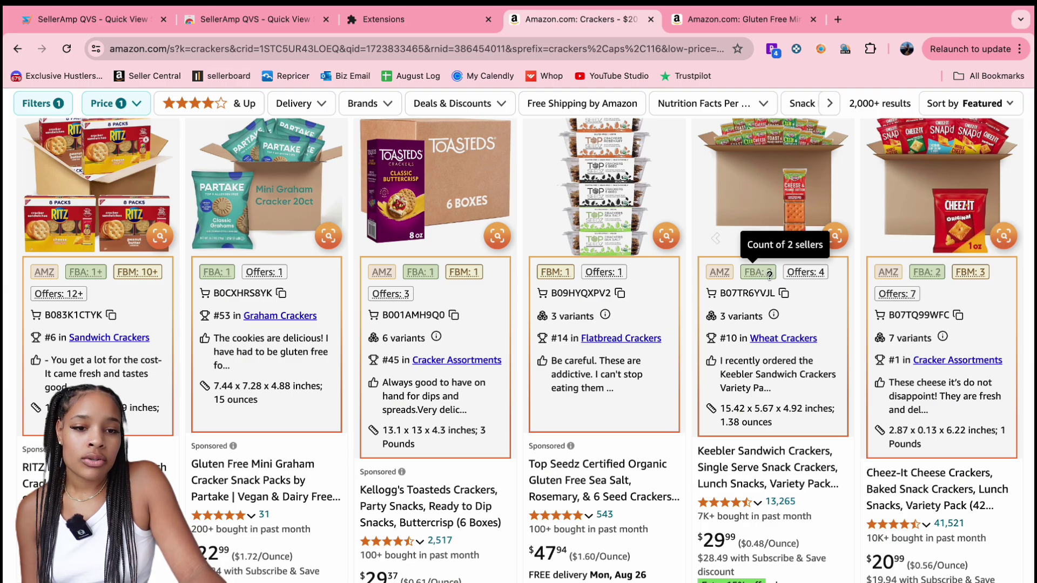
scroll(788, 291, down, 10)
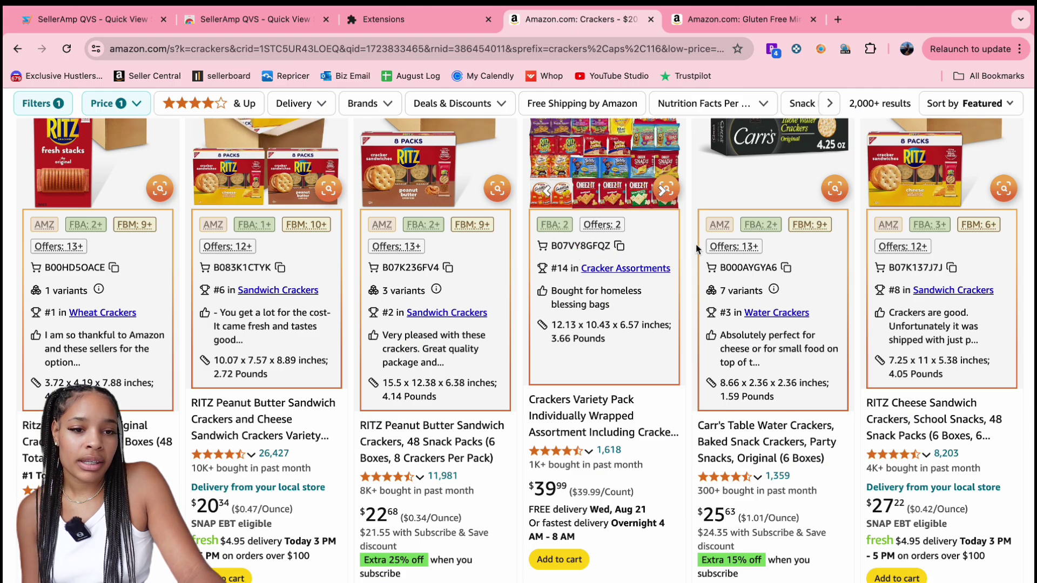
scroll(566, 284, down, 10)
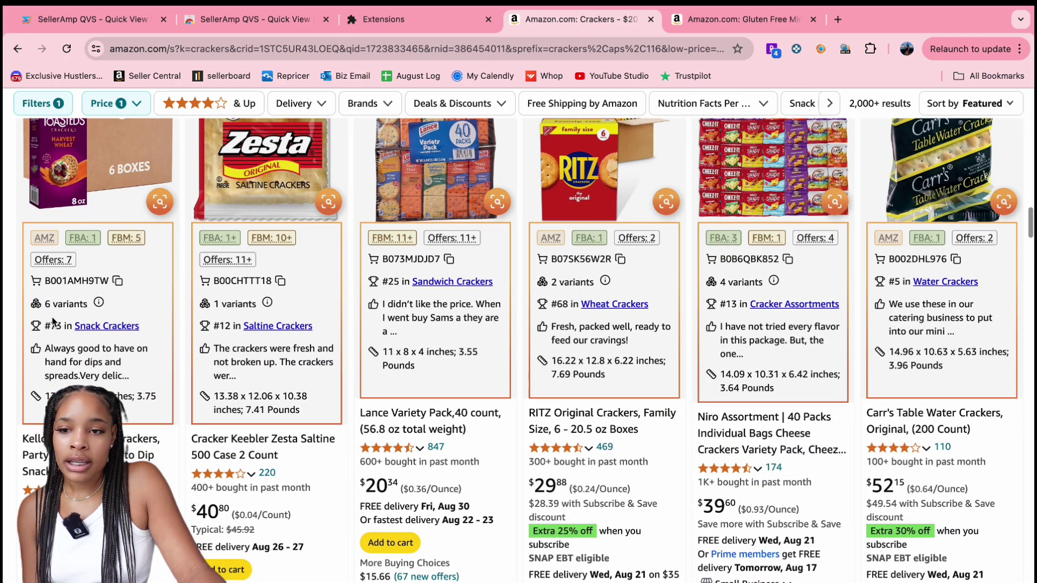
scroll(257, 280, up, 8)
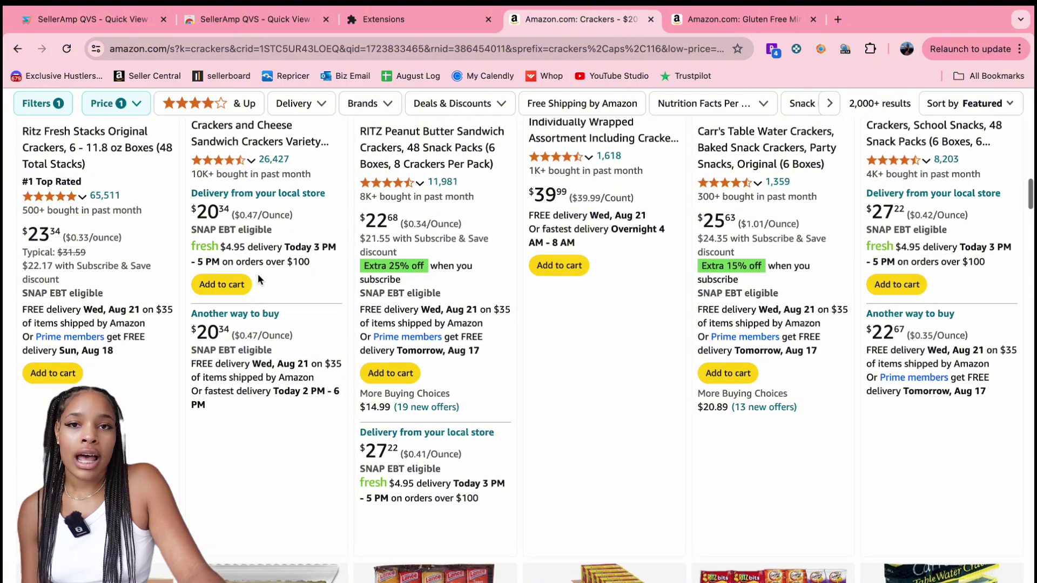
scroll(258, 275, up, 10)
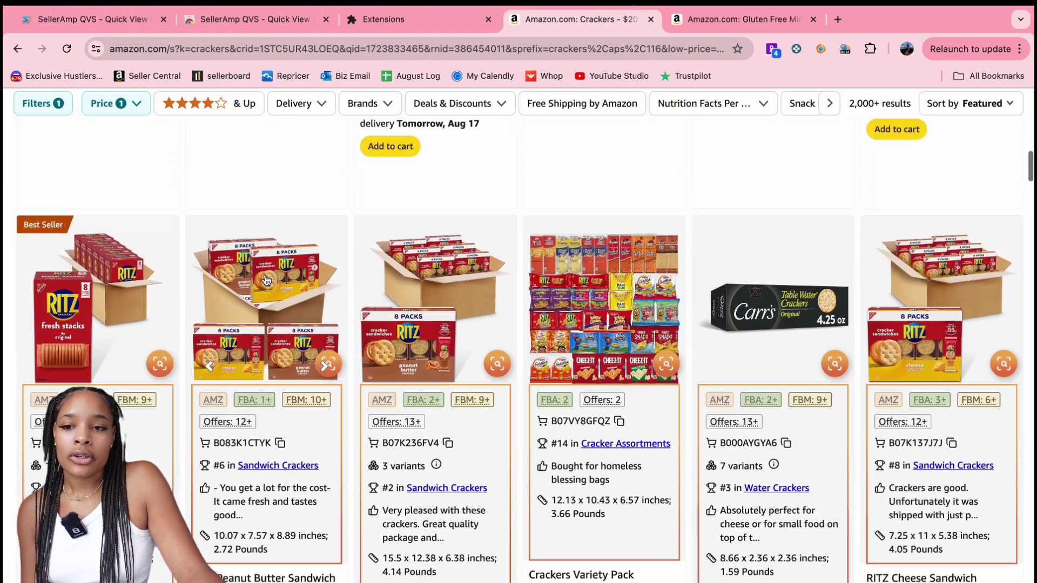
scroll(271, 286, up, 1)
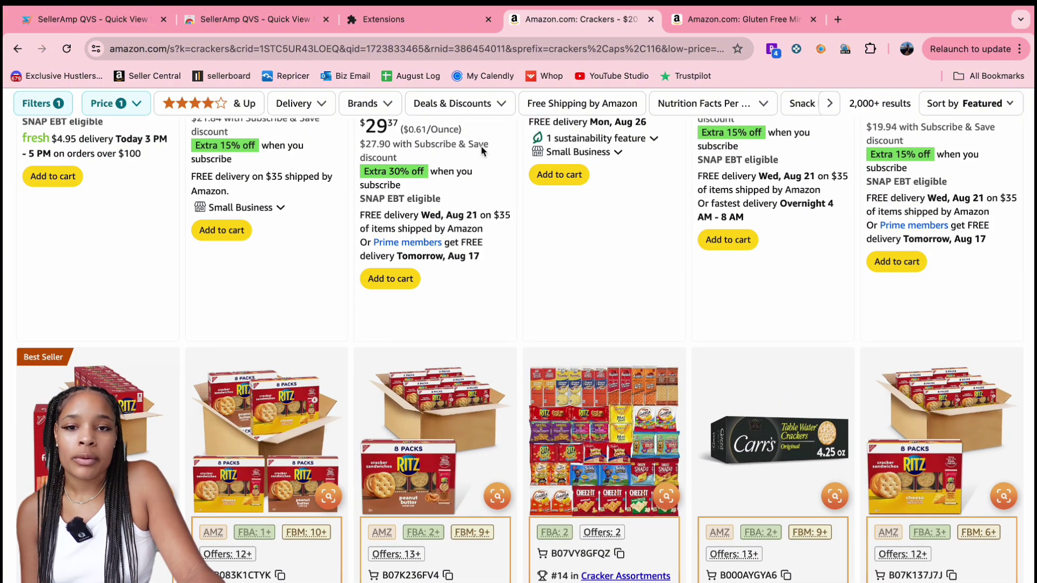
click(702, 19)
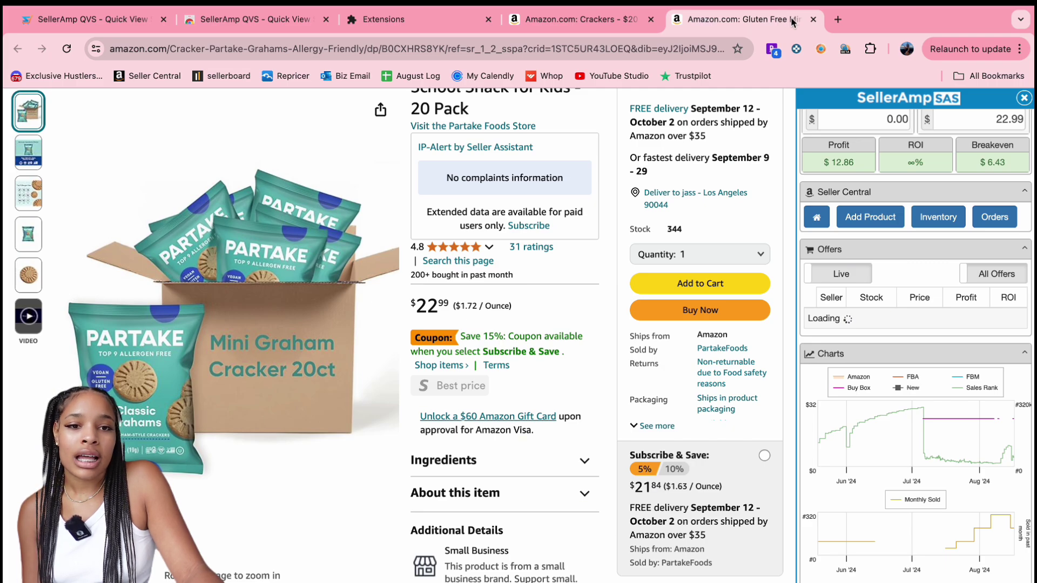
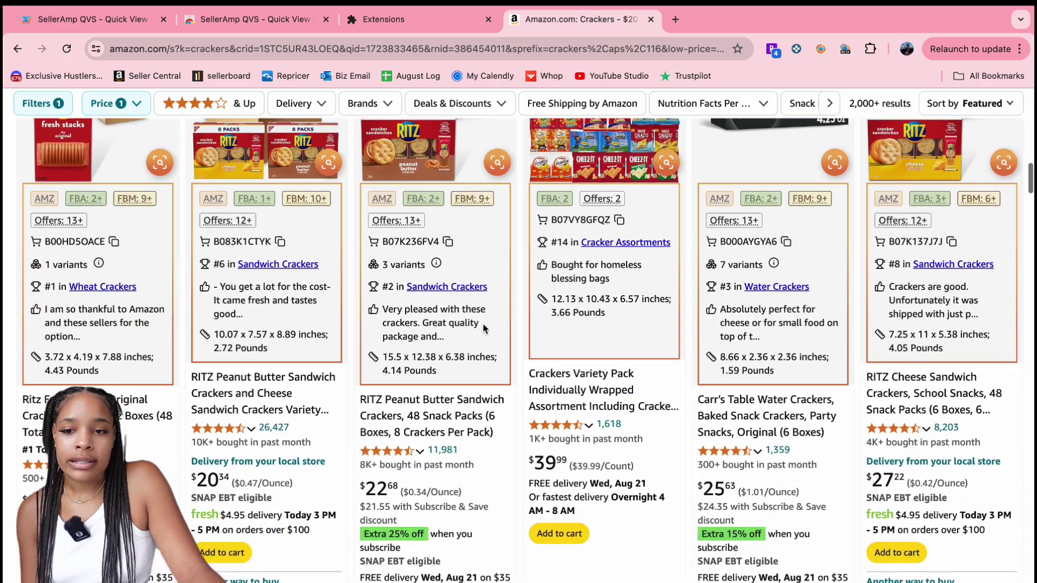
Examine the QVS seller counts, variants and sales ranks on the row with the Zesta, Lance and Niro Assortment listings
scroll(193, 238, down, 12)
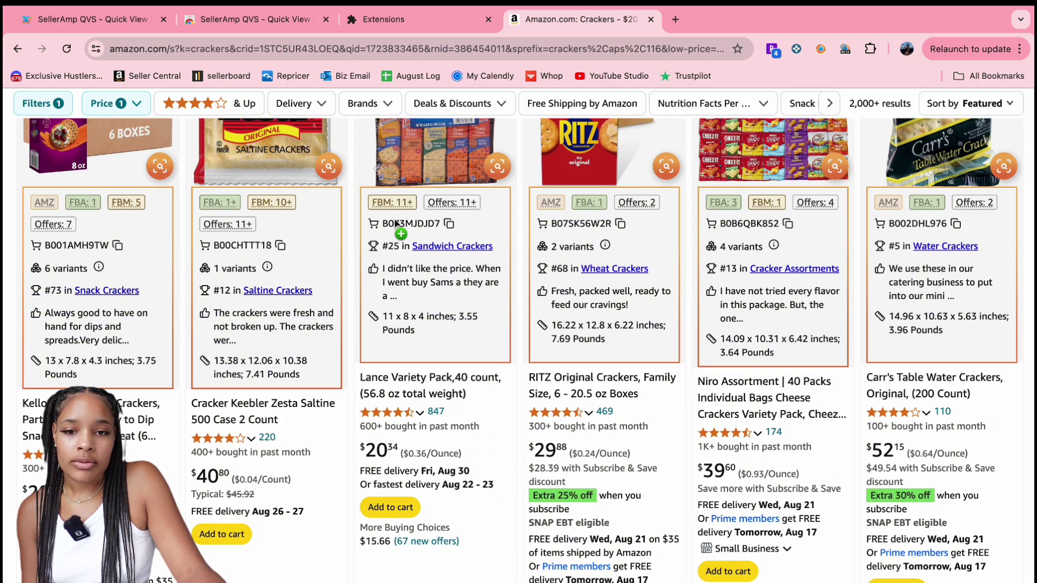
scroll(432, 233, up, 2)
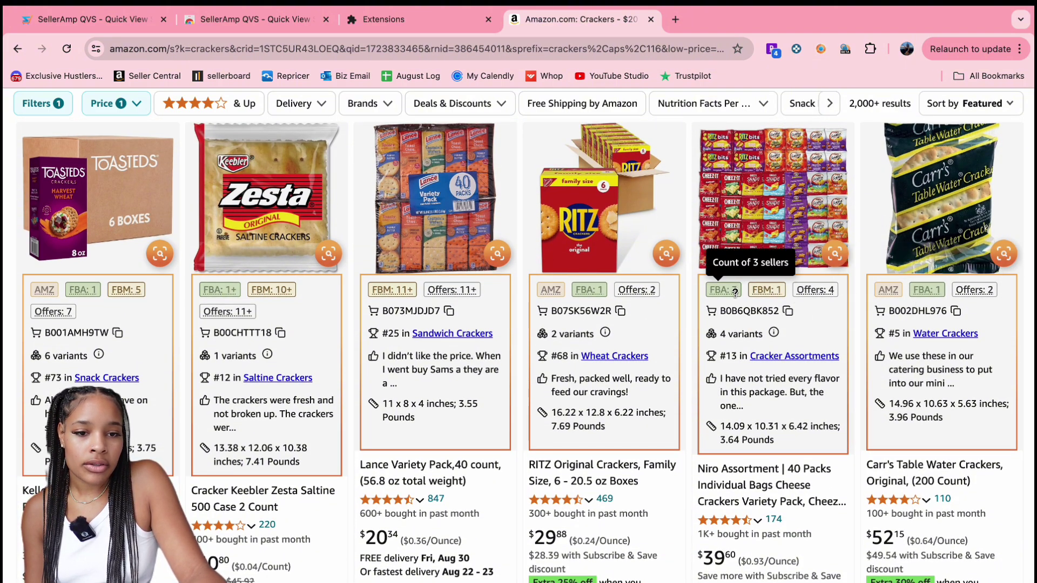
scroll(812, 297, down, 2)
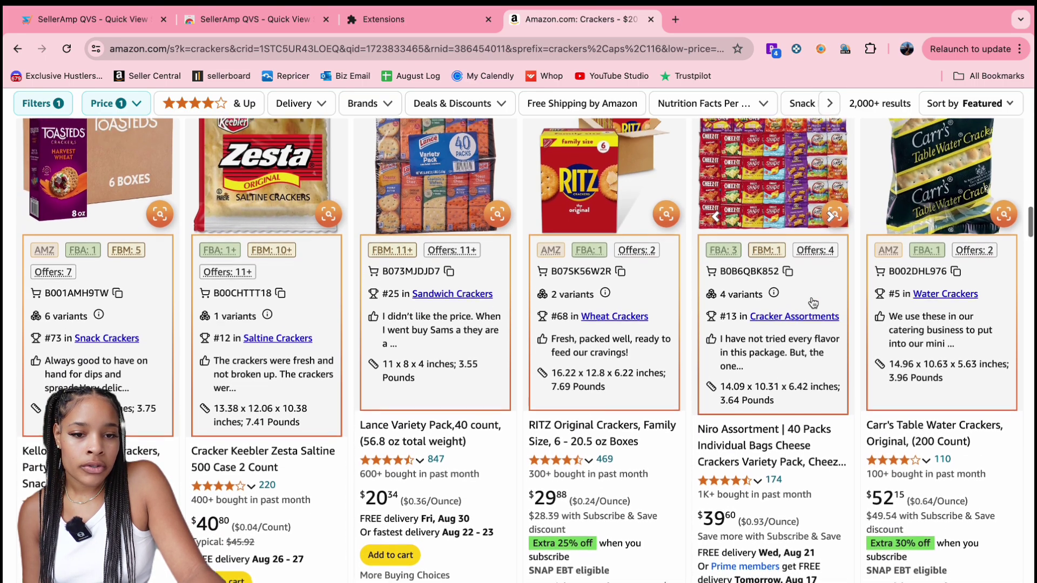
scroll(805, 295, up, 3)
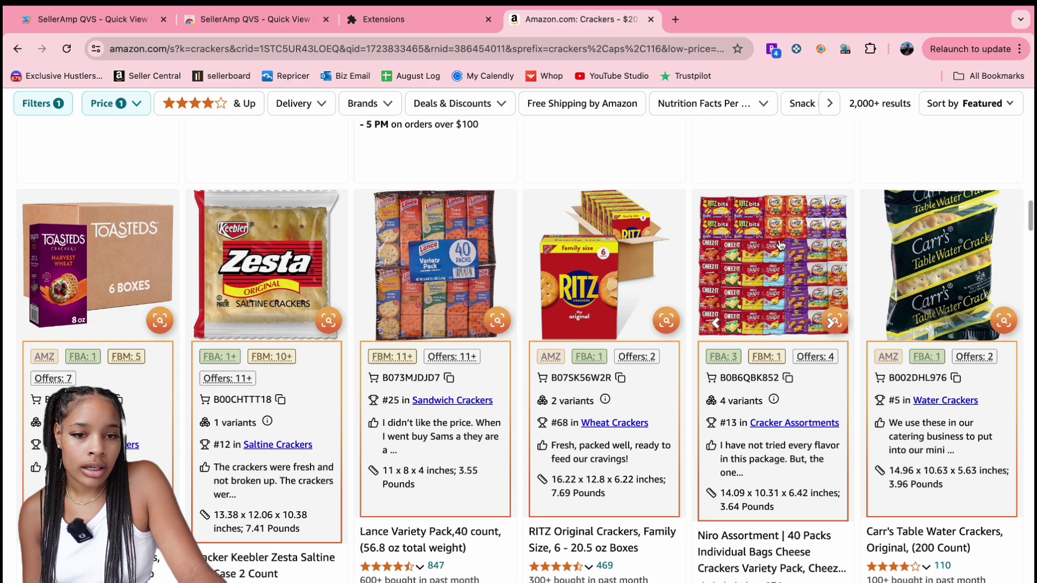
Open the Niro Assortment 40-pack listing in a new tab and preview its product images to see the bundle's contents
mouse_move(752, 354)
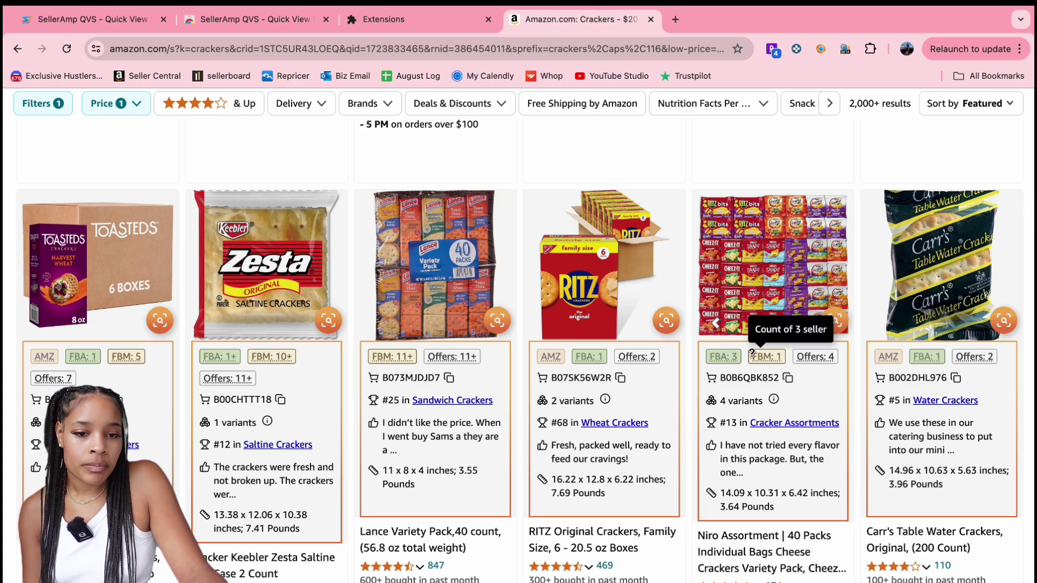
super+click(753, 332)
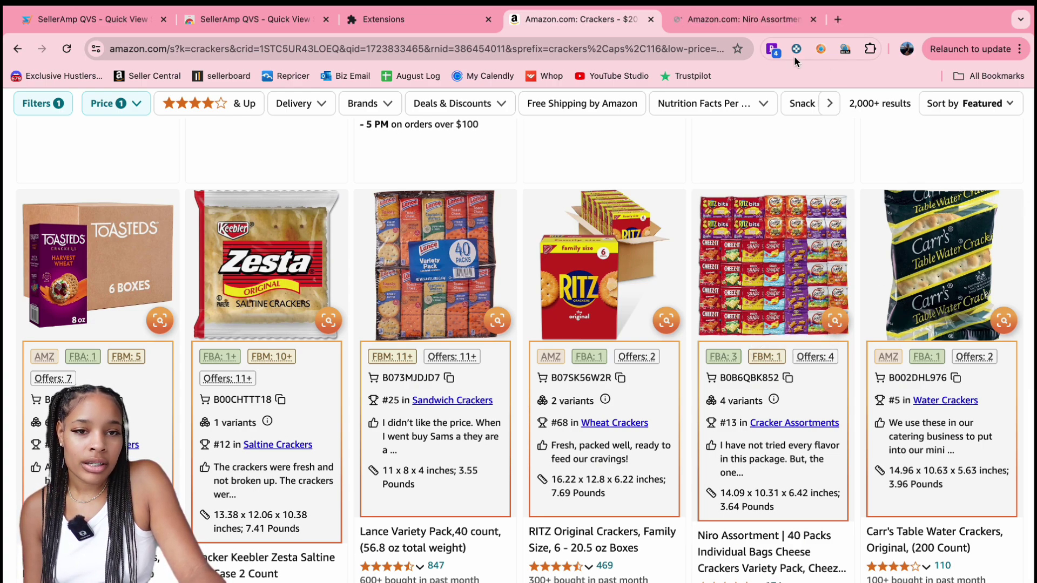
click(719, 22)
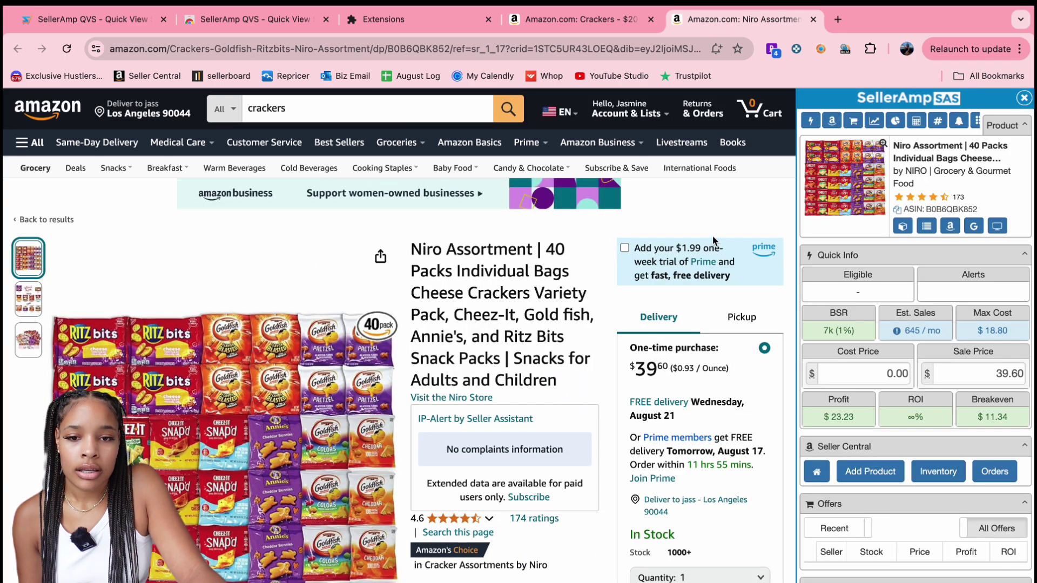
mouse_move(26, 296)
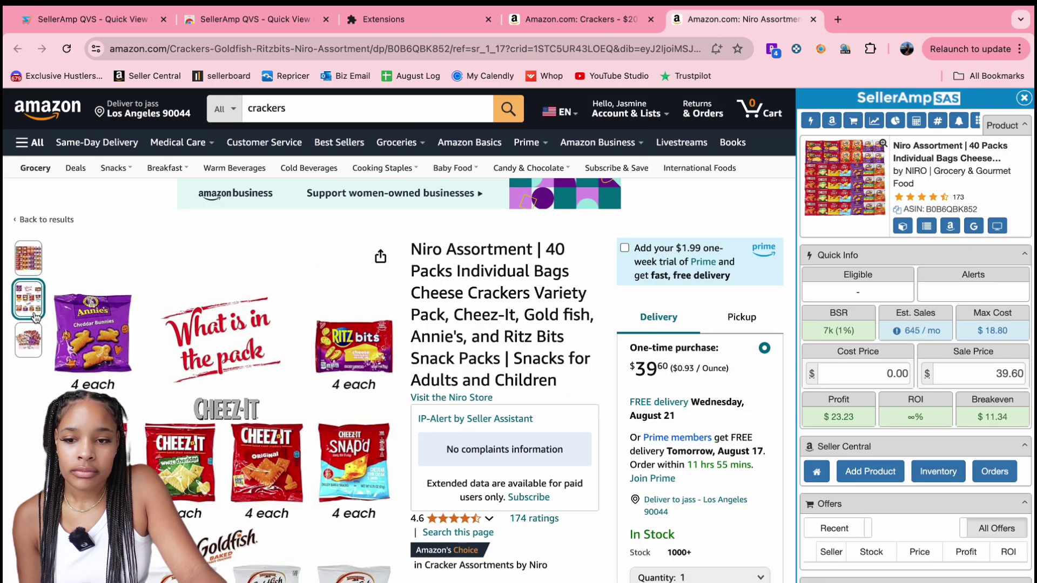
mouse_move(48, 337)
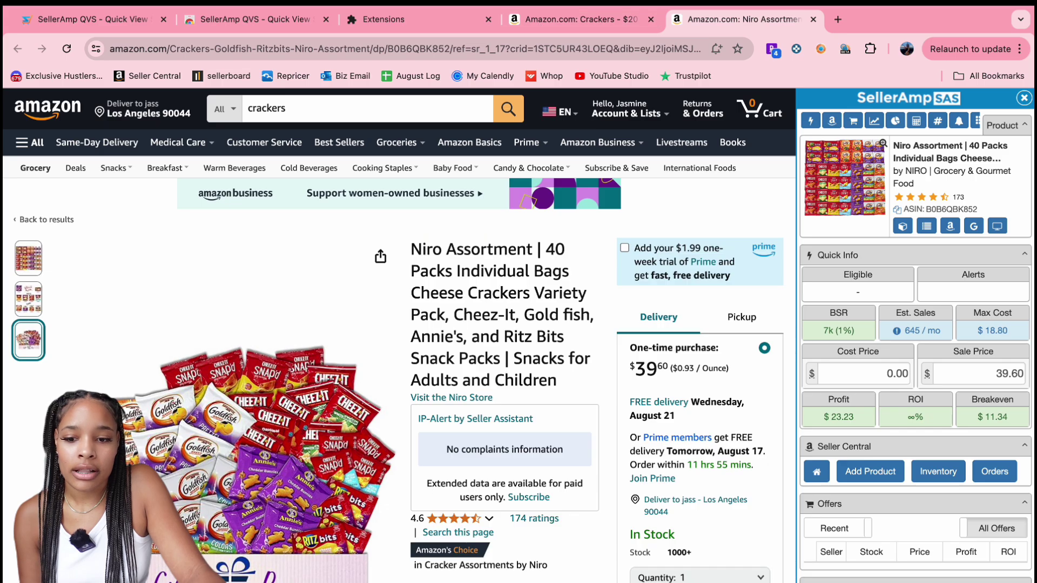
mouse_move(211, 518)
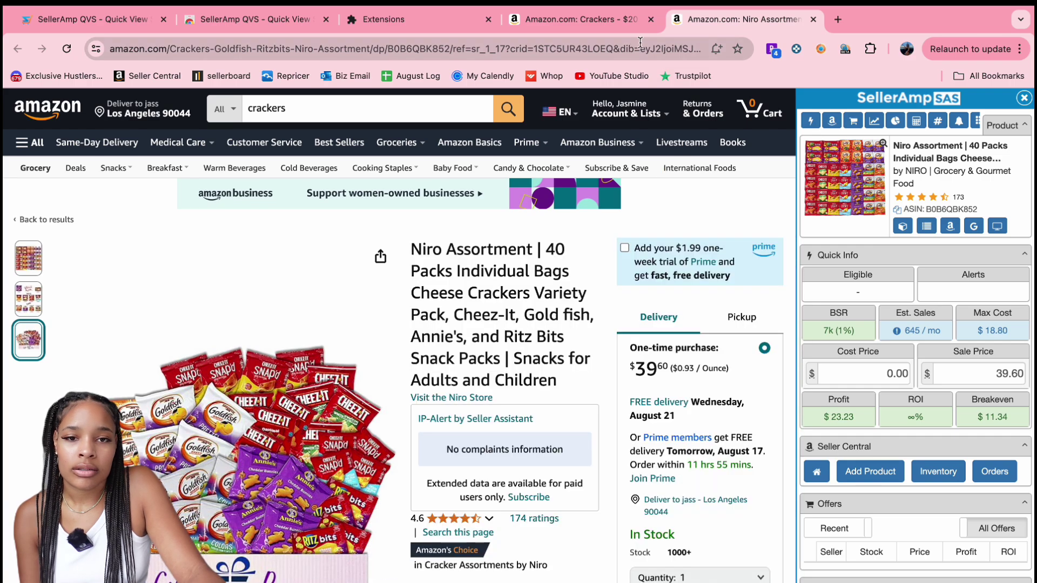
Return from the Niro page to the crackers results and check the offer counts on the surrounding listings
click(620, 25)
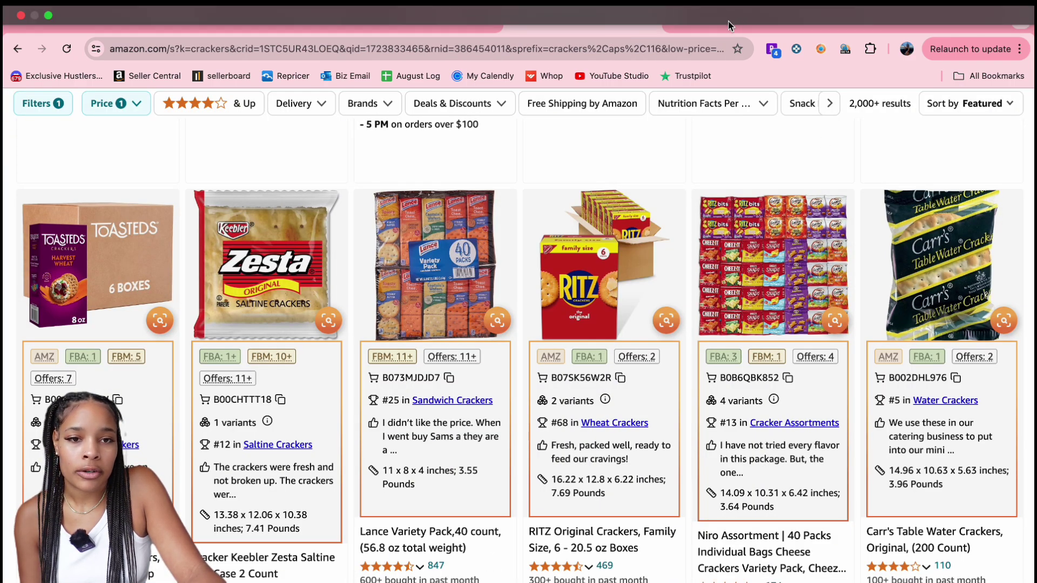
click(728, 21)
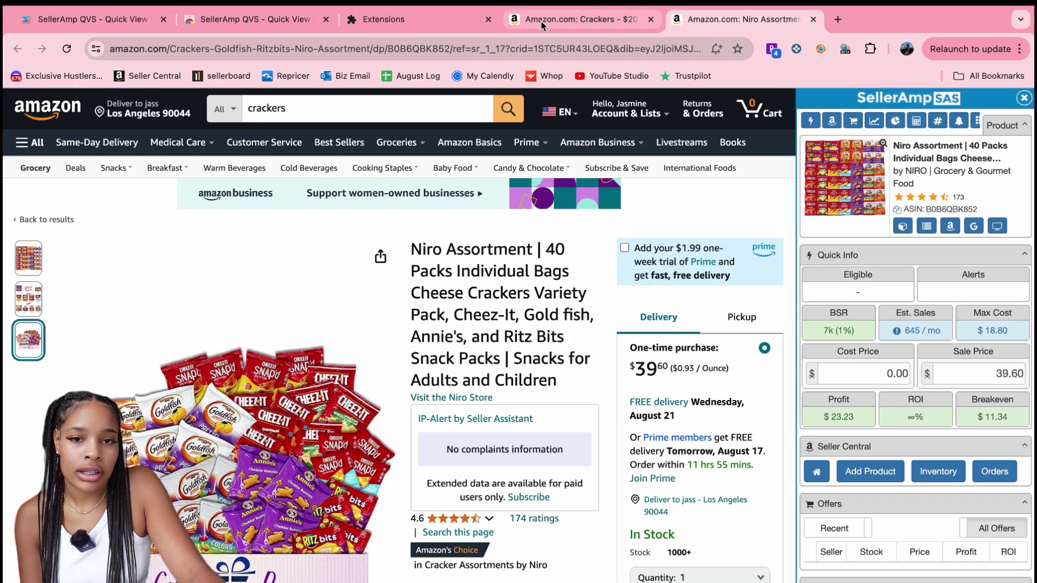
click(578, 19)
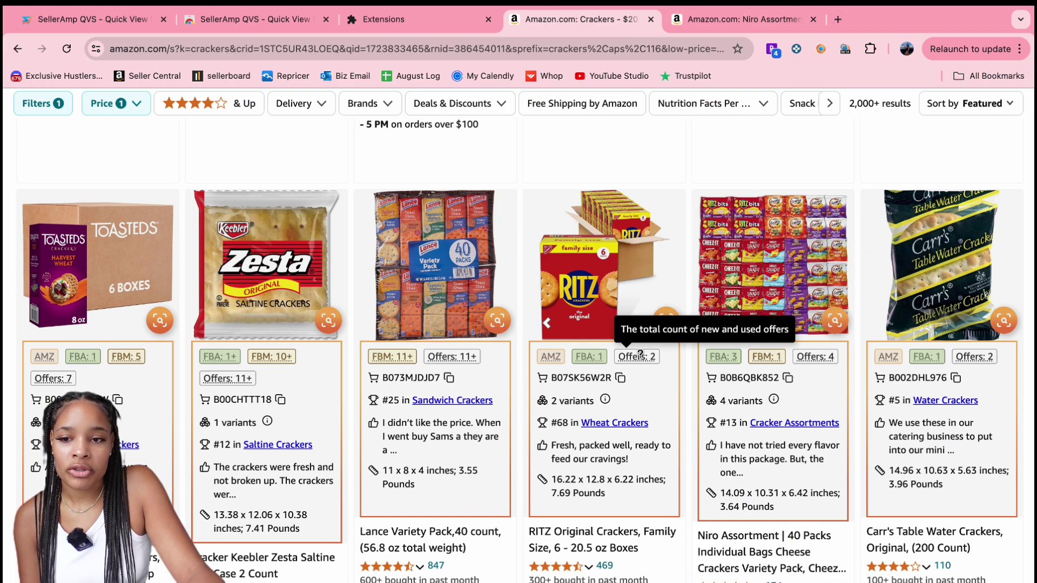
scroll(640, 354, down, 2)
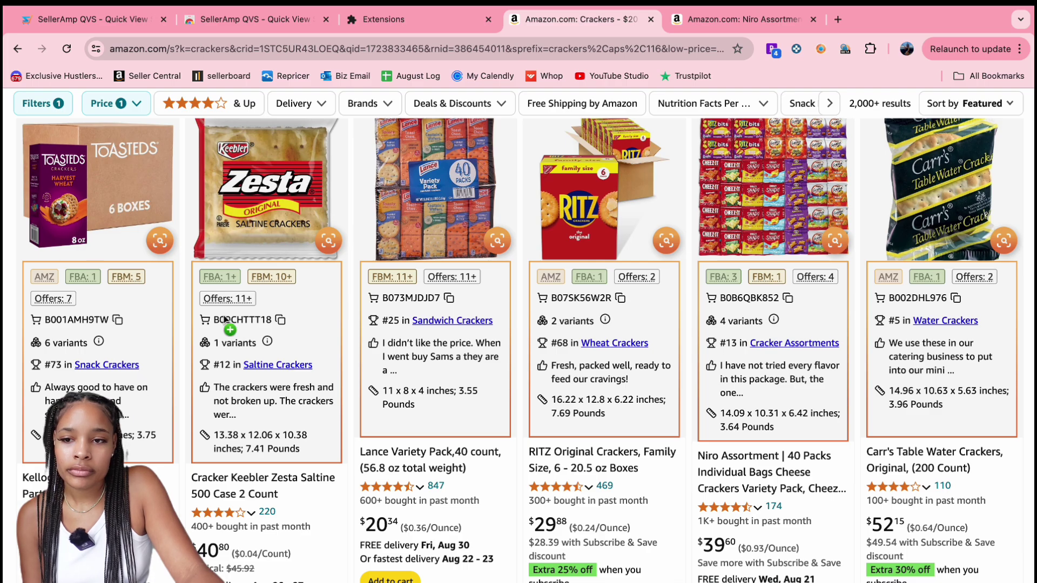
Look through the further rows of filtered crackers, comparing QVS seller counts and ranks down to the SkyFlakes listing
scroll(312, 341, down, 10)
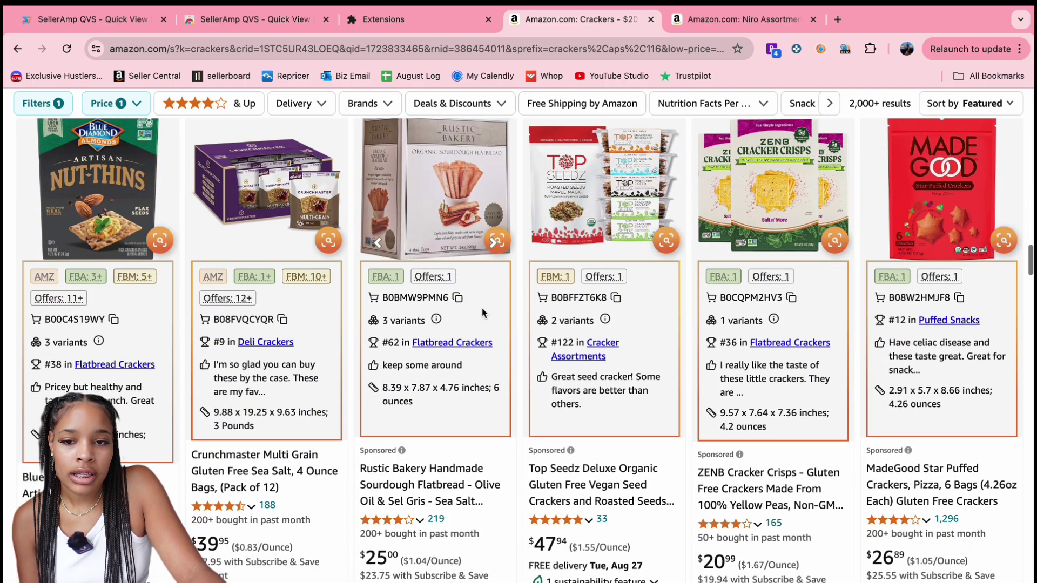
scroll(208, 334, down, 2)
scroll(209, 332, down, 8)
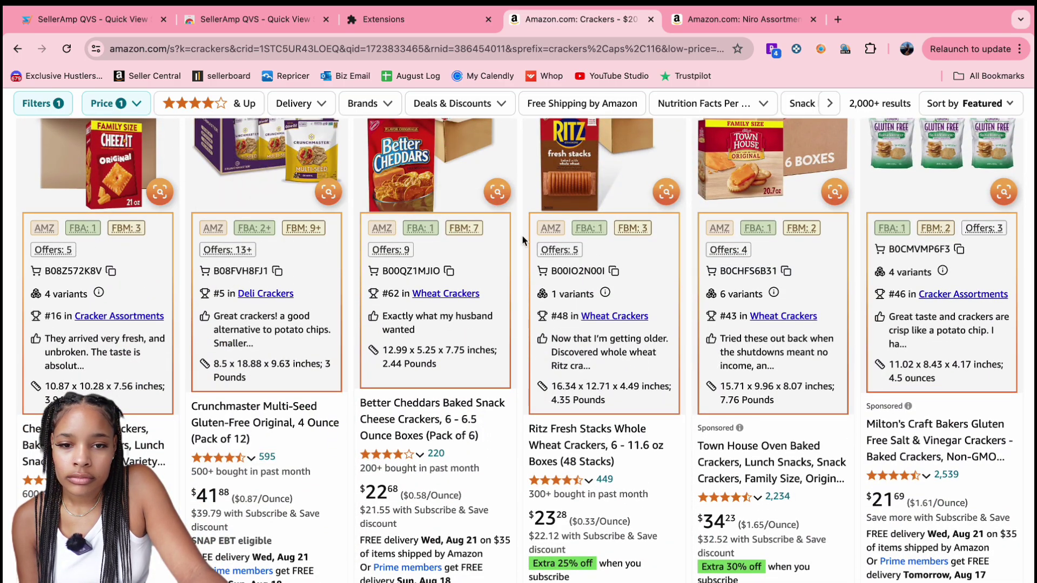
scroll(522, 240, down, 8)
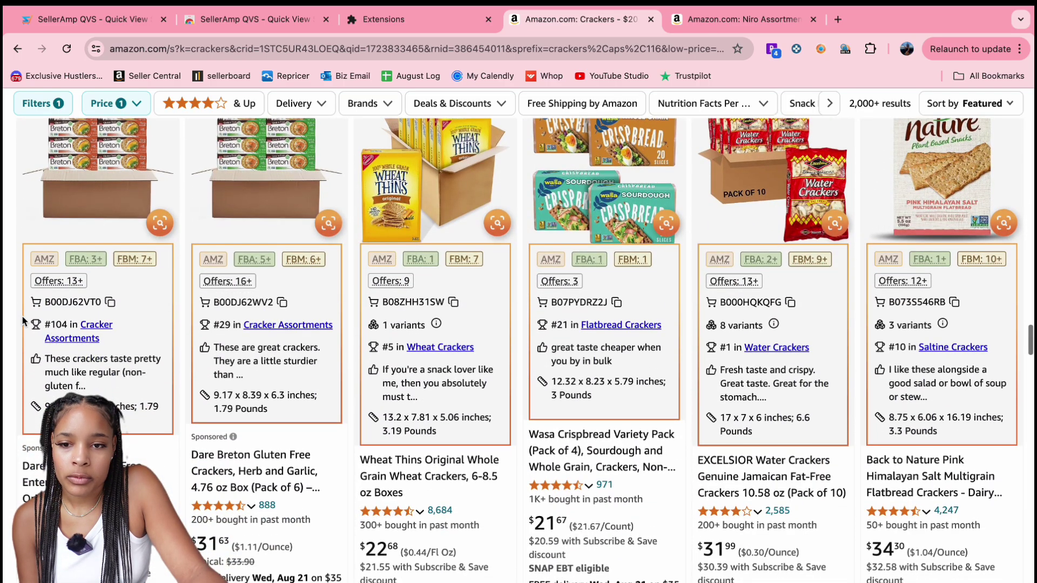
scroll(677, 324, down, 1)
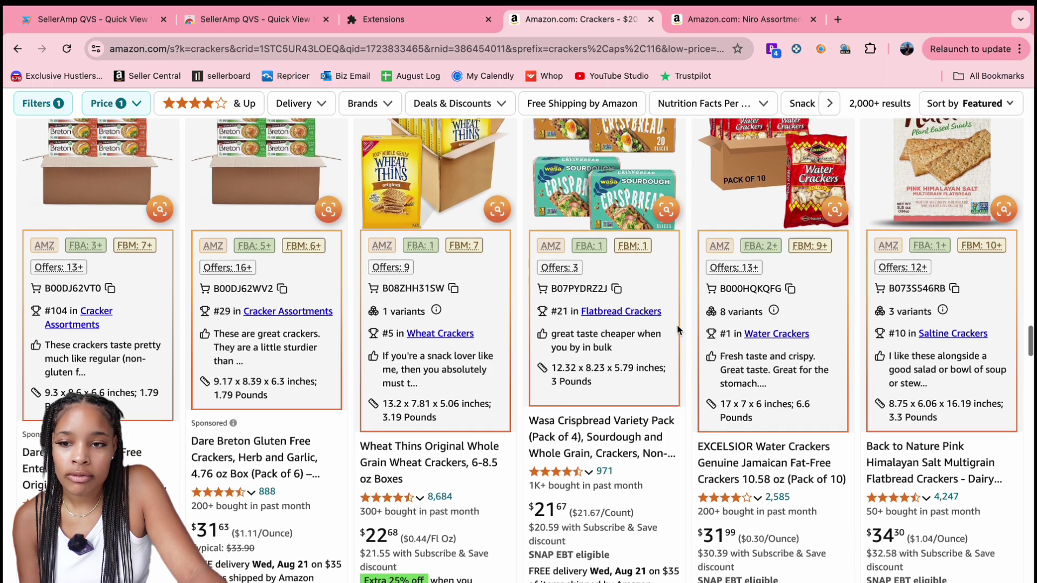
scroll(676, 324, down, 8)
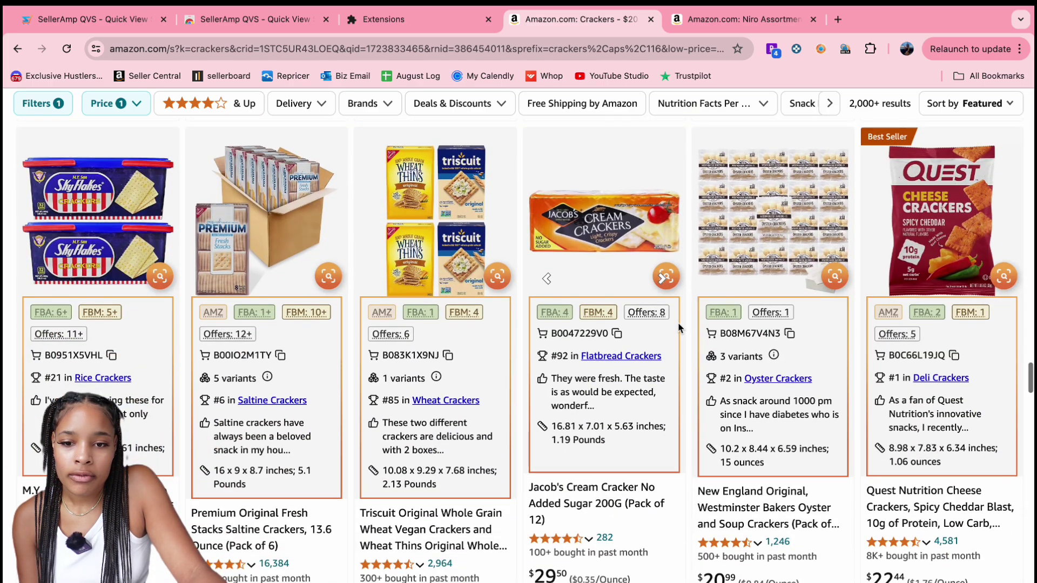
scroll(679, 324, down, 2)
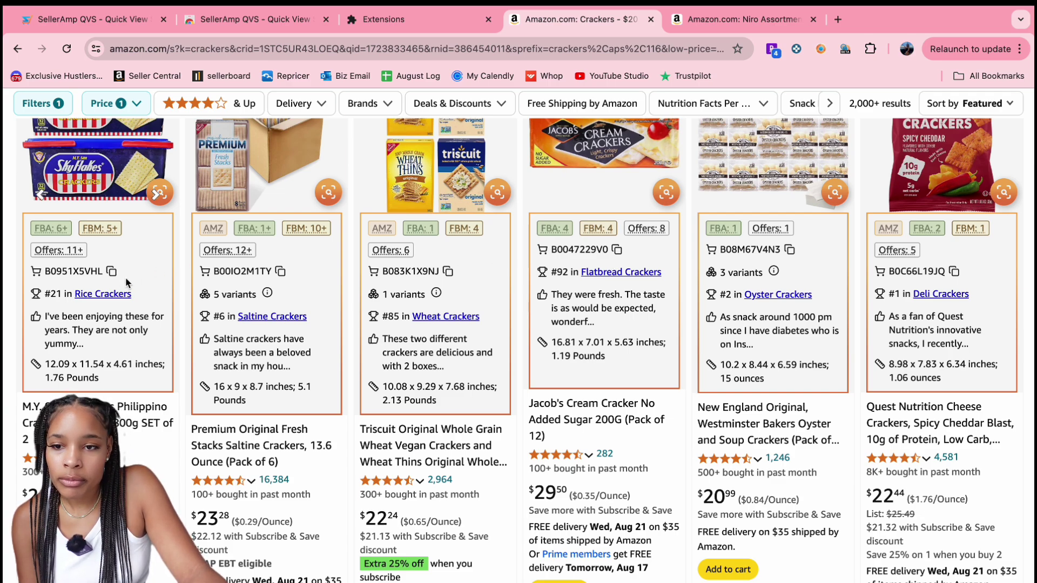
scroll(121, 277, up, 2)
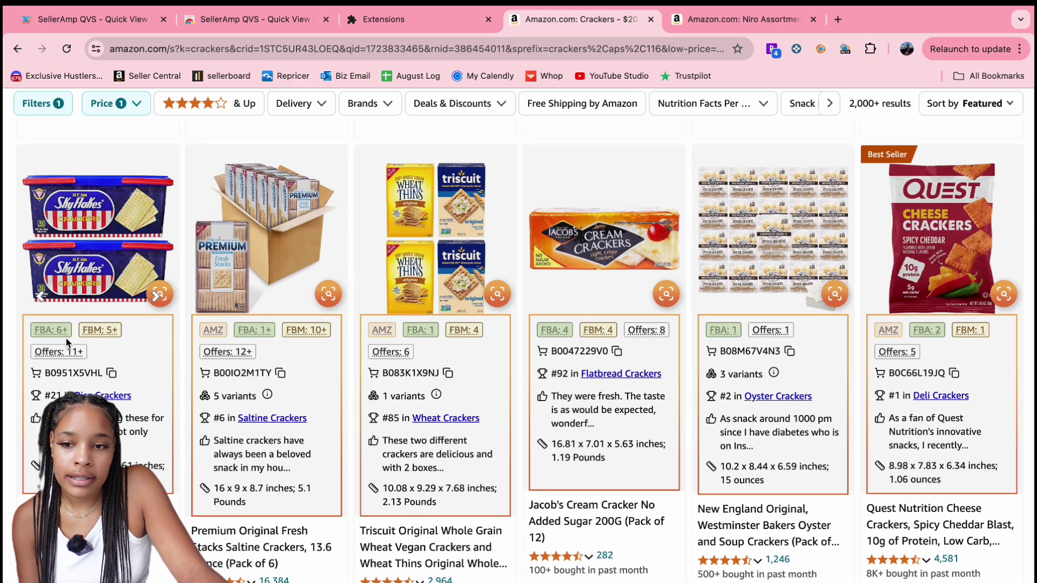
Open the M.Y. San SkyFlakes crackers product page and search Google for its title to compare store prices
click(128, 271)
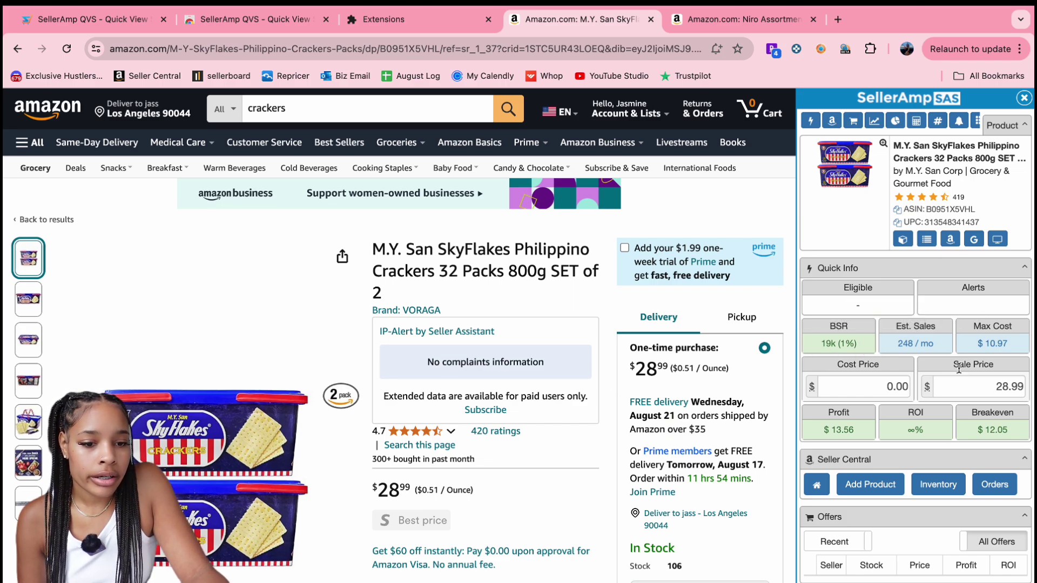
click(975, 242)
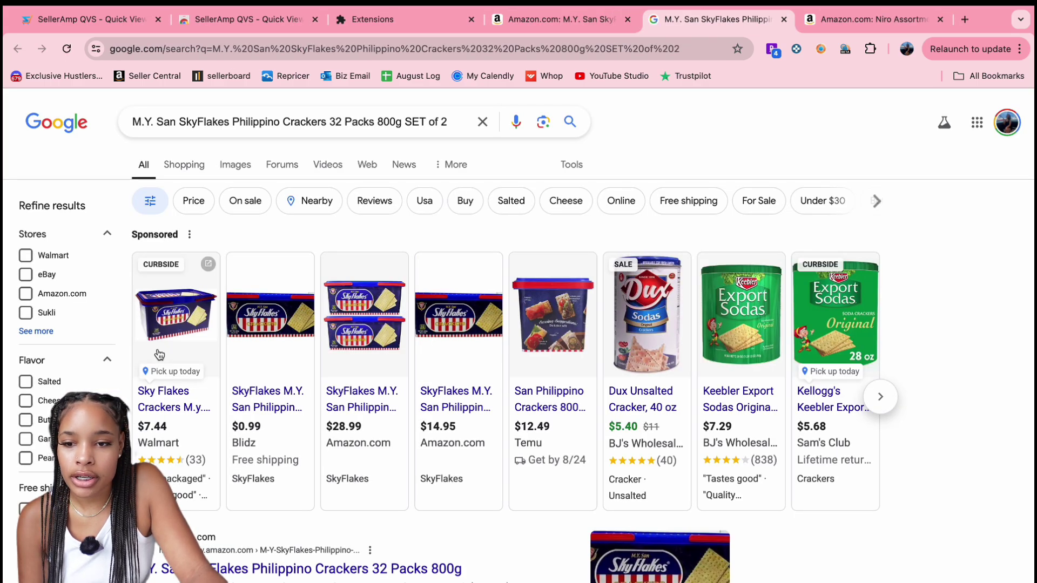
click(577, 21)
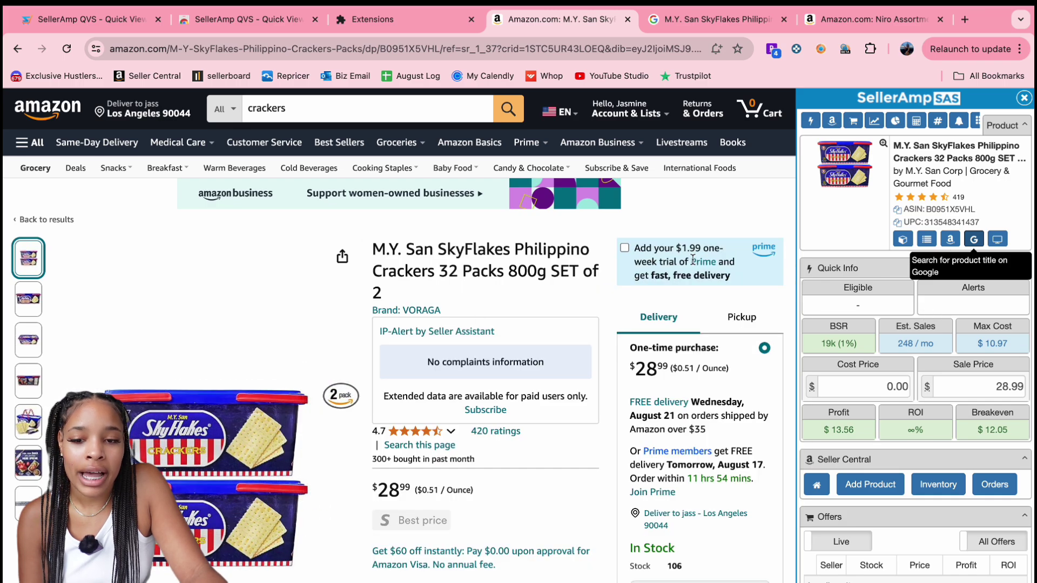
click(724, 19)
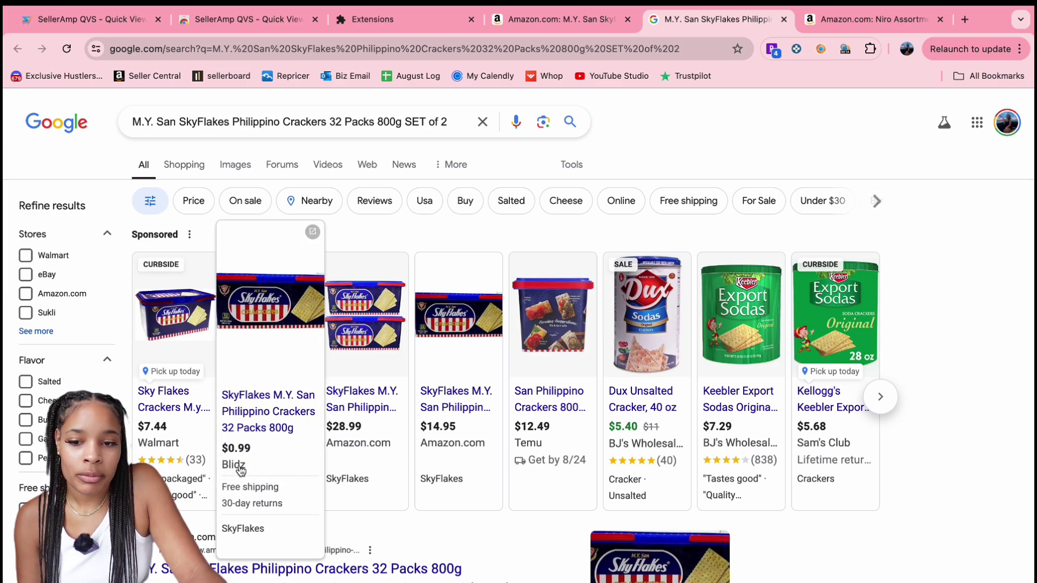
Look over the Google store offers for the SkyFlakes crackers and open the Shopping results for the same search
scroll(265, 456, down, 7)
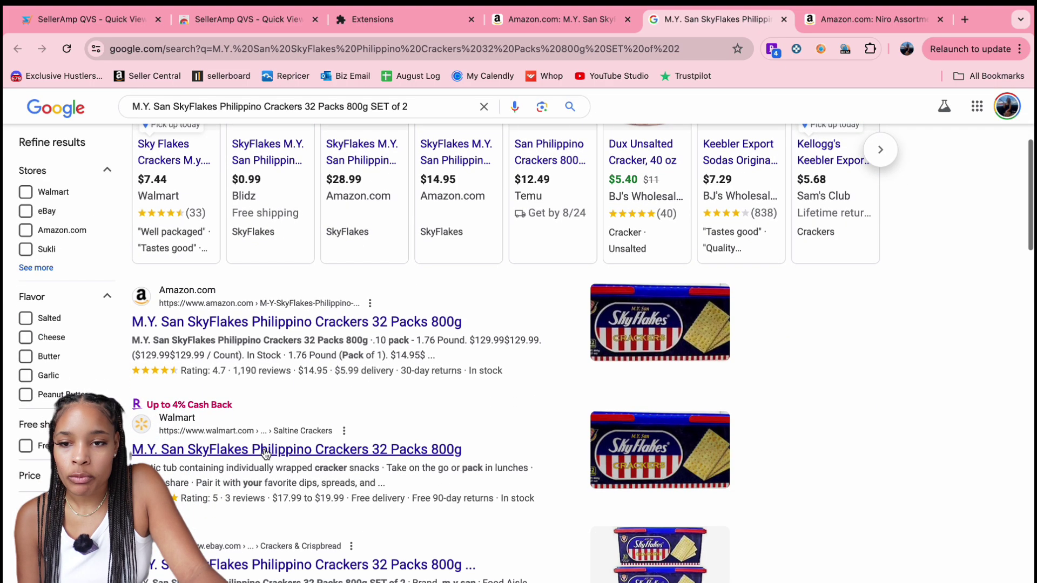
scroll(265, 456, down, 4)
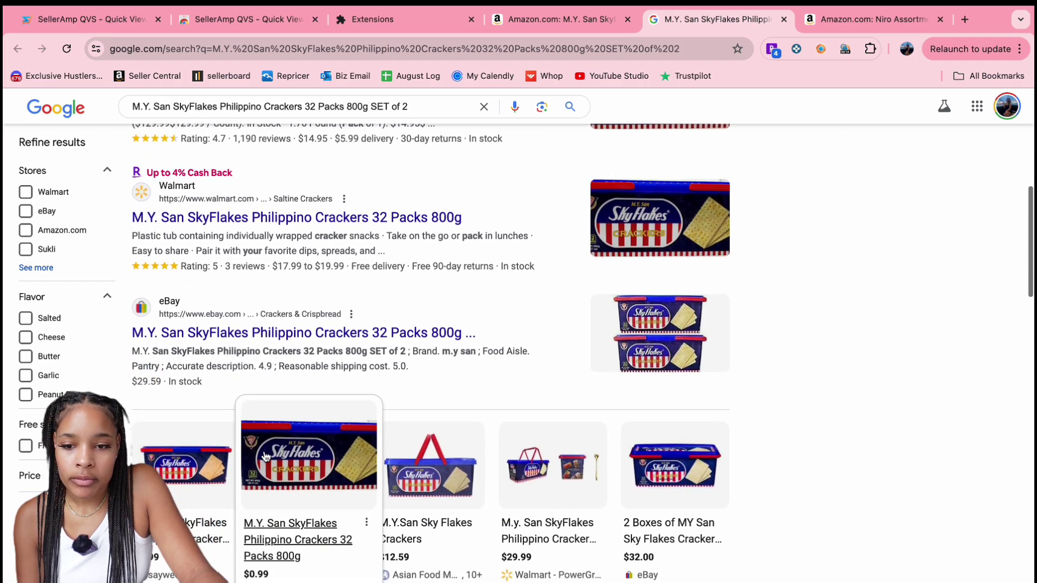
scroll(213, 435, up, 15)
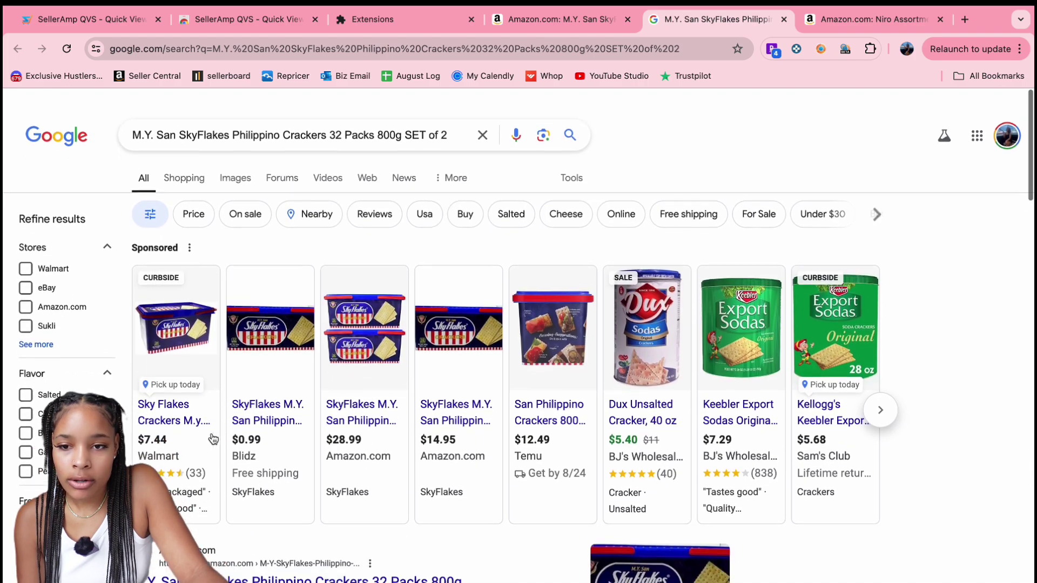
click(246, 167)
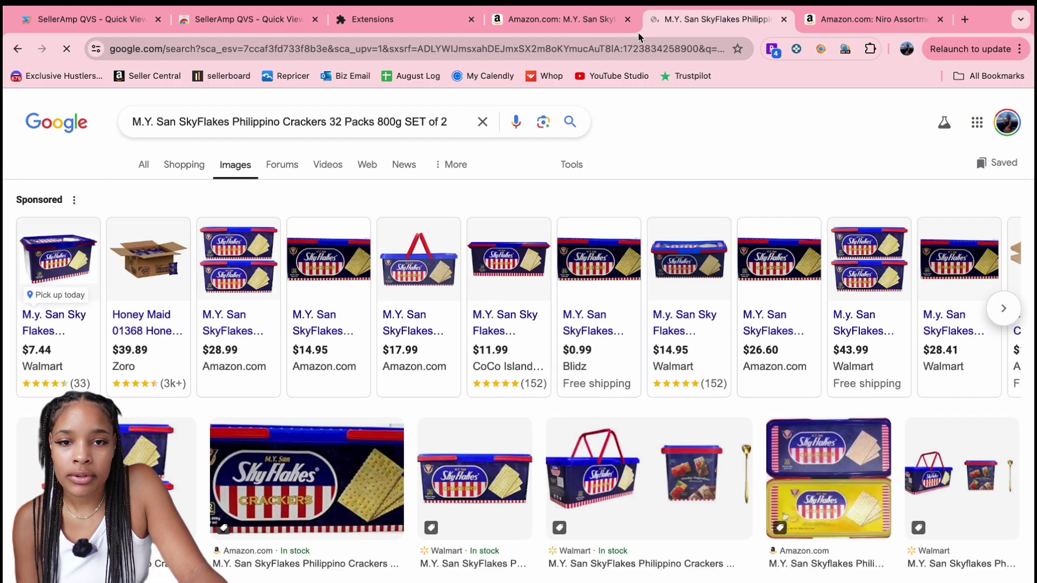
click(186, 166)
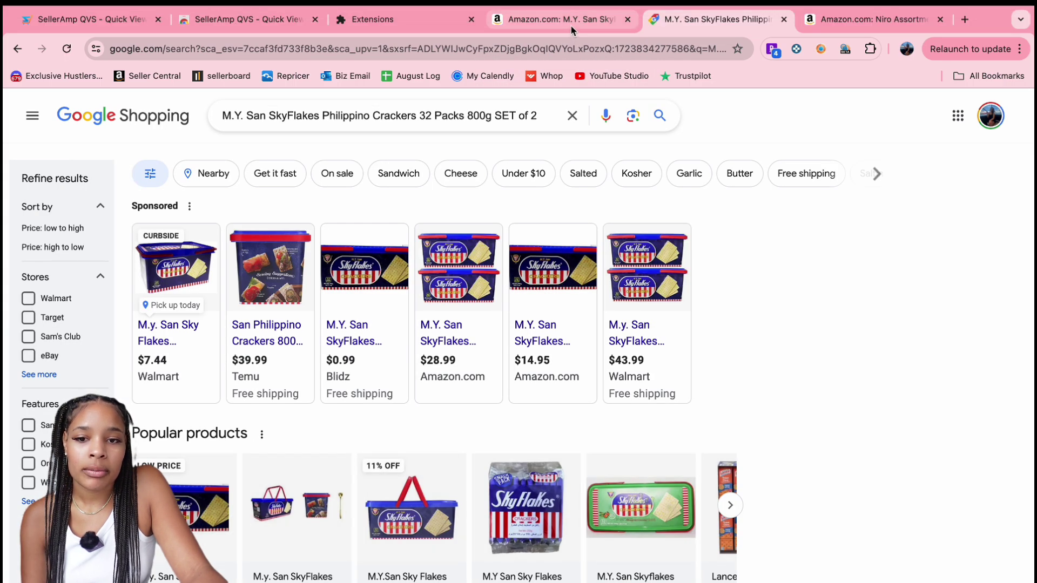
Compare the SkyFlakes 2-pack's Amazon listing and SellerAmp figures with the store offers in Google Shopping
click(570, 25)
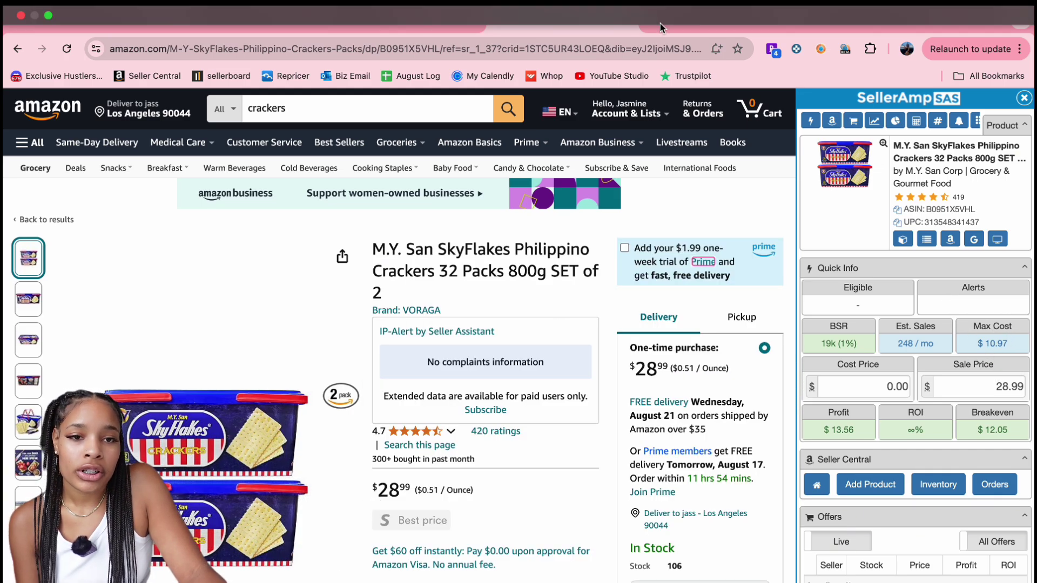
click(716, 19)
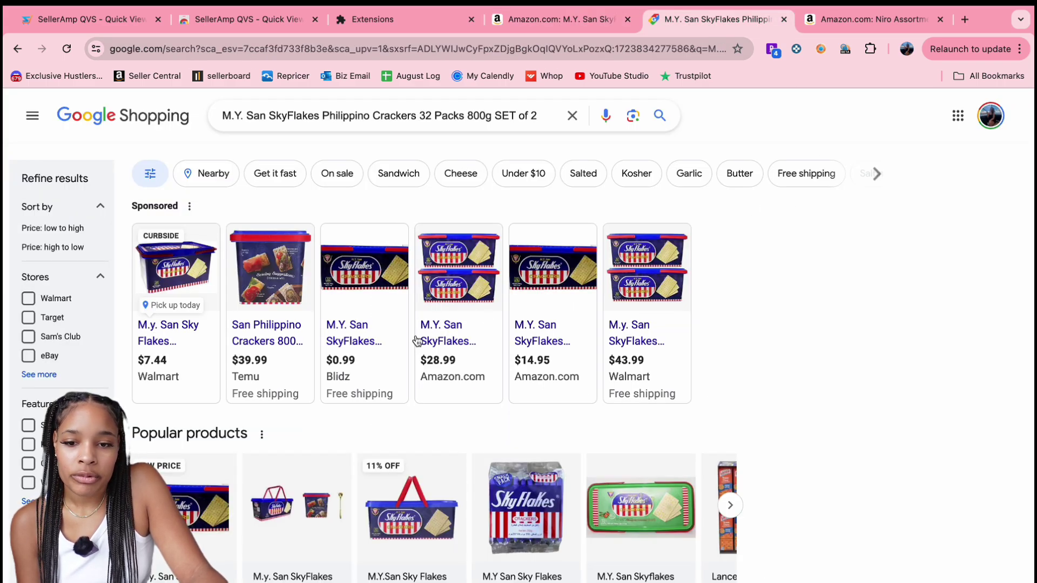
scroll(459, 340, down, 5)
scroll(168, 126, up, 5)
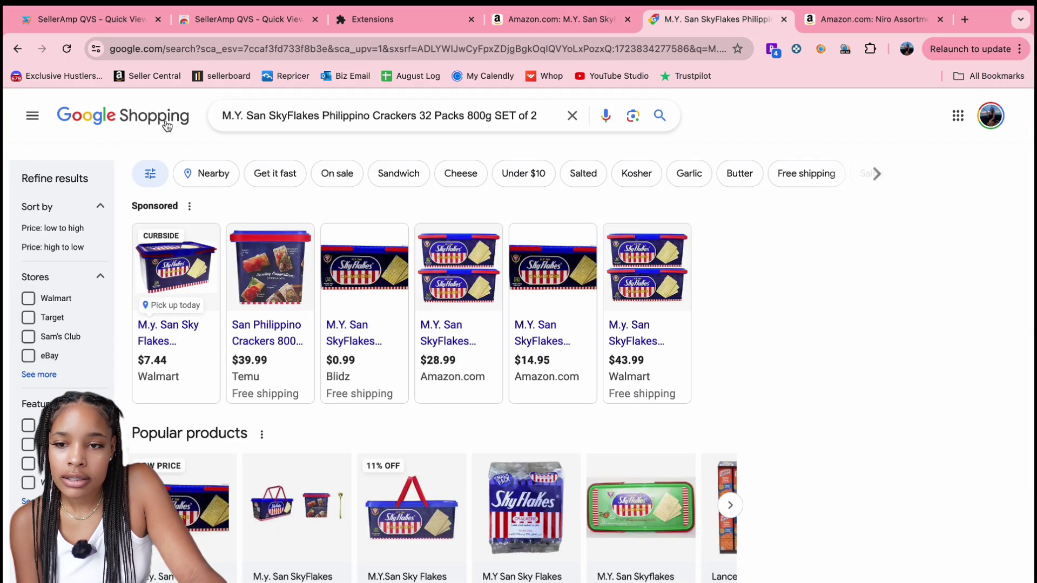
Return from the SkyFlakes product page to the crackers results and check the seller counts around the Jacob's Cream Cracker listing
click(559, 17)
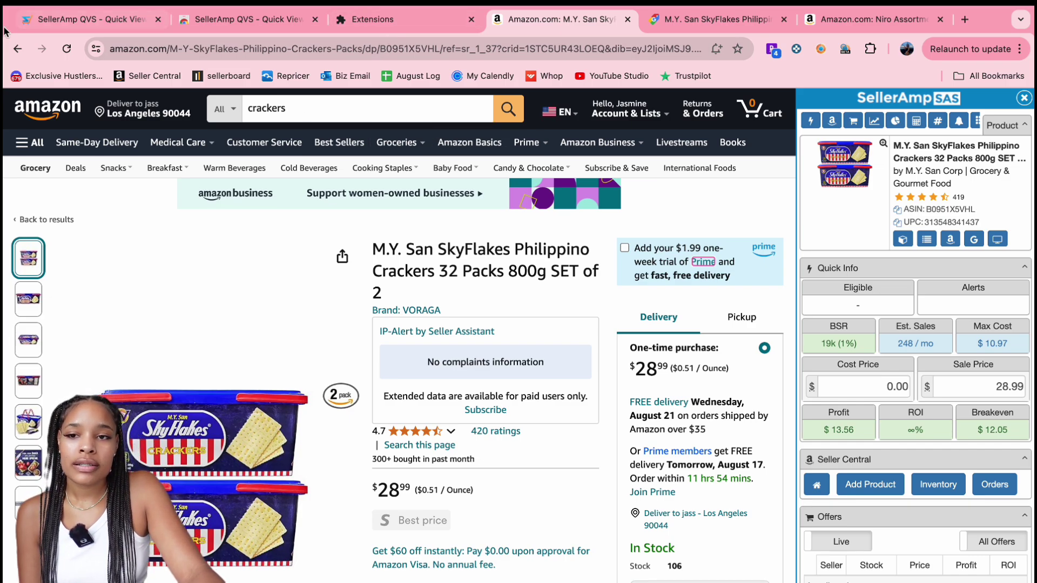
click(17, 50)
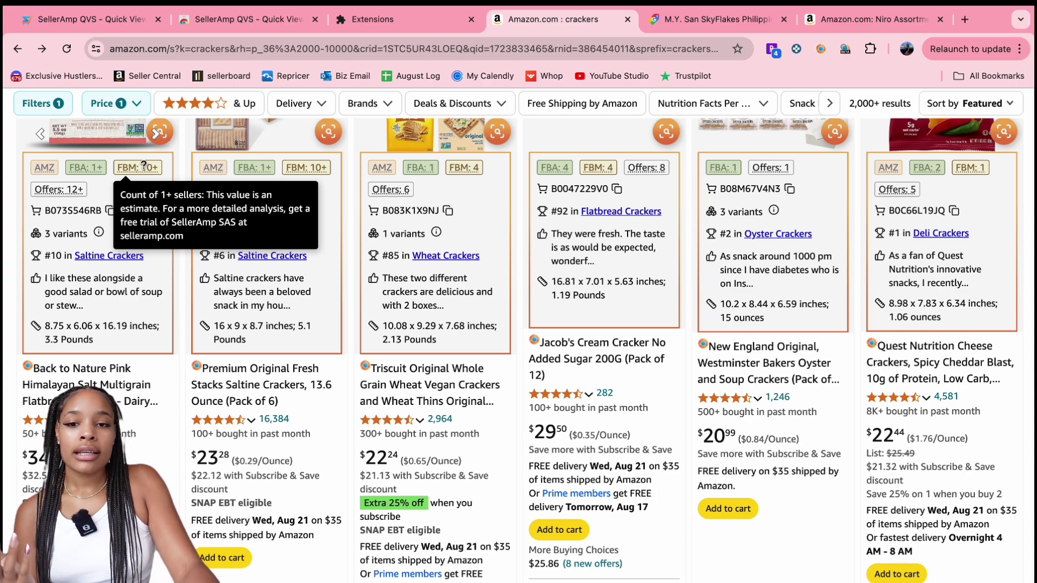
scroll(434, 326, up, 2)
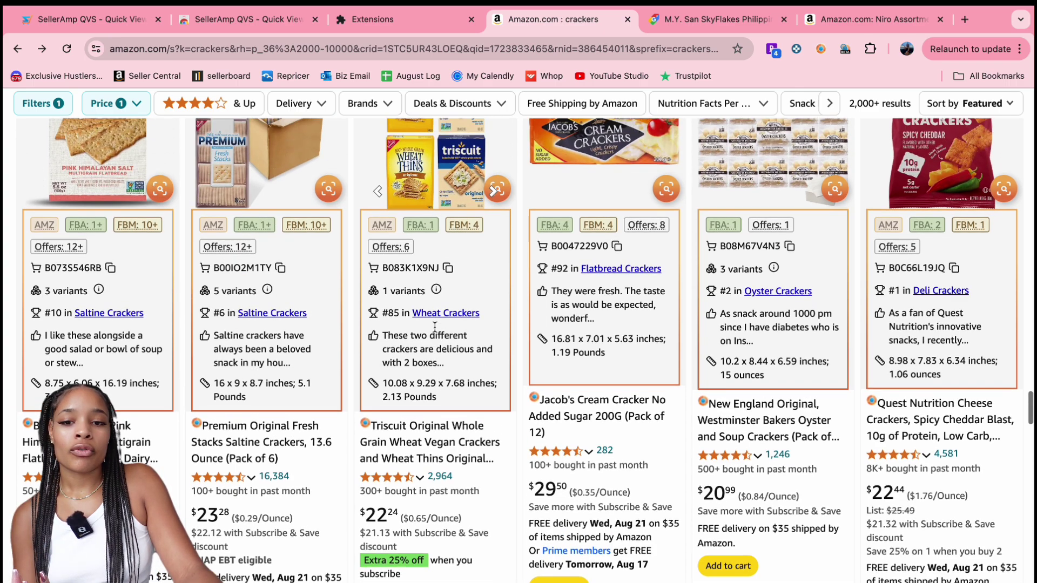
scroll(618, 289, up, 2)
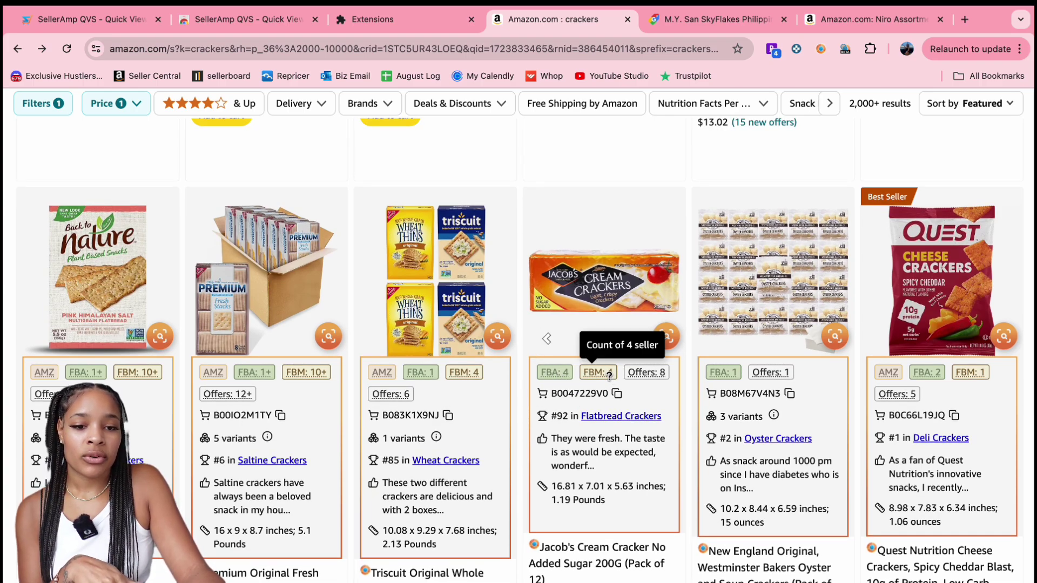
Examine the remaining rows of crackers on this results page, comparing QVS seller counts, ranks and price history down to Suzie's Organic Saltines
scroll(543, 388, down, 3)
scroll(543, 388, down, 12)
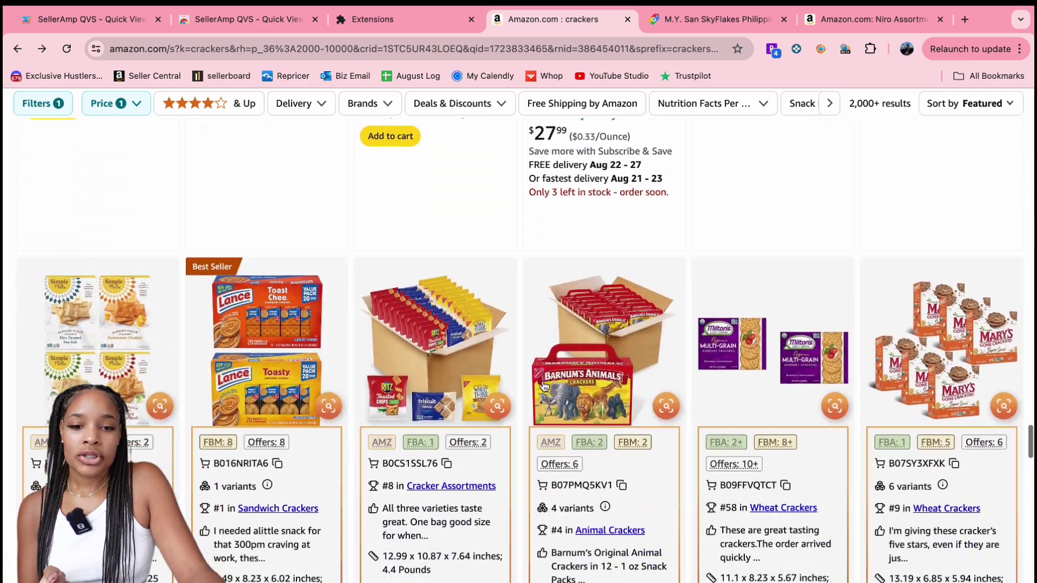
scroll(543, 381, down, 9)
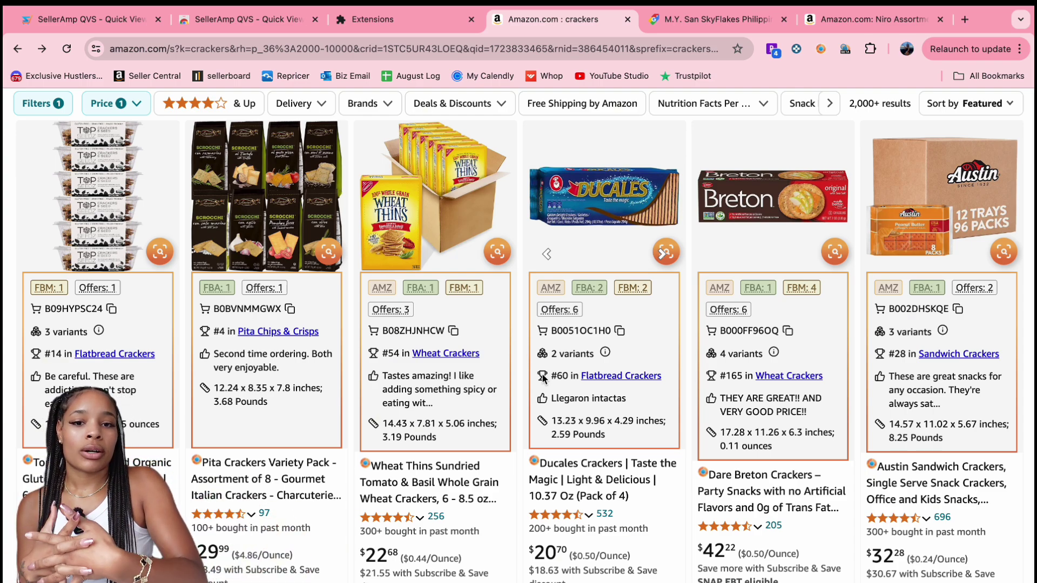
scroll(686, 218, down, 15)
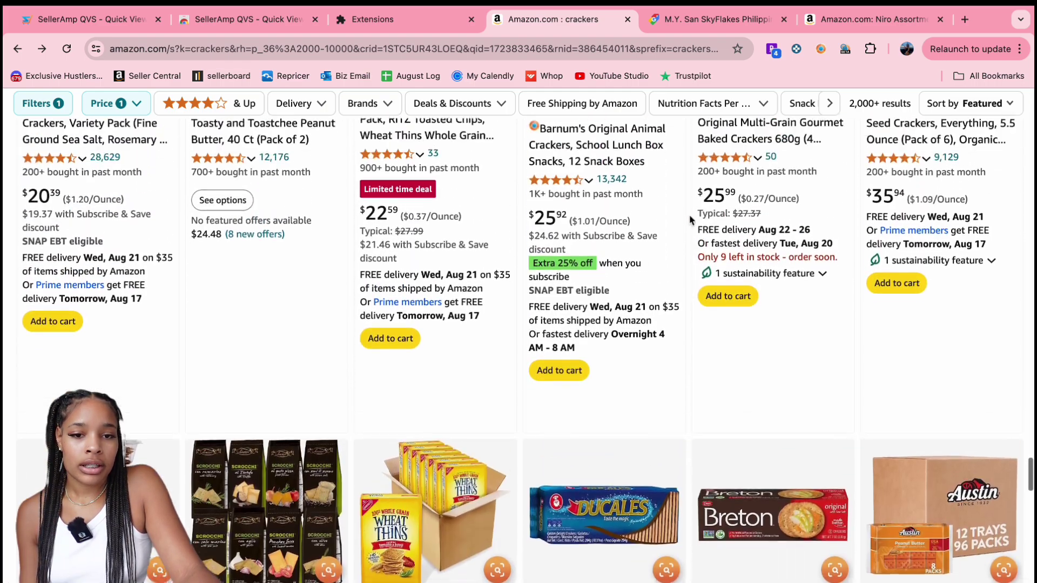
scroll(692, 217, up, 4)
scroll(692, 217, up, 5)
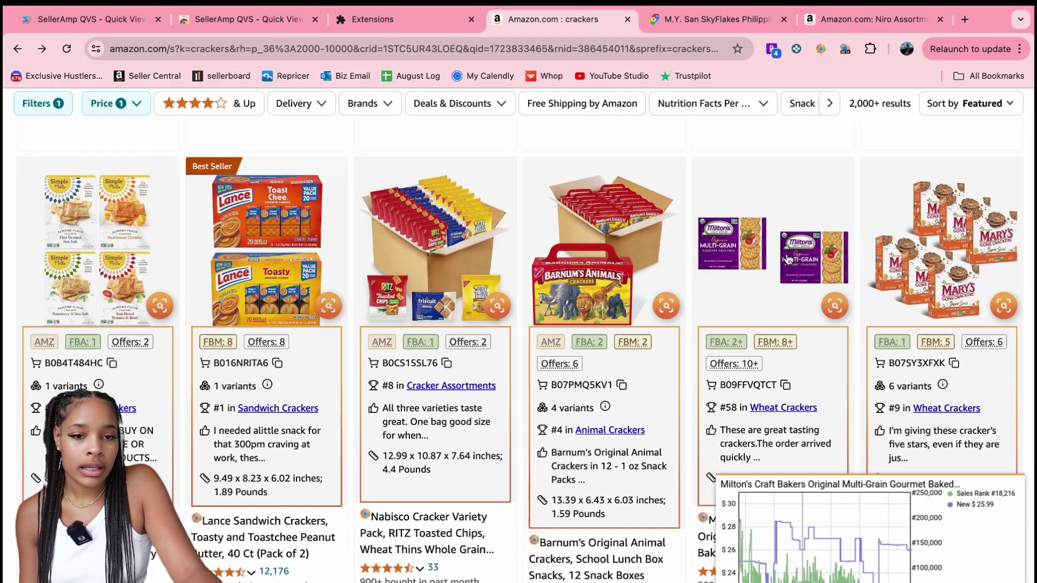
scroll(781, 268, down, 14)
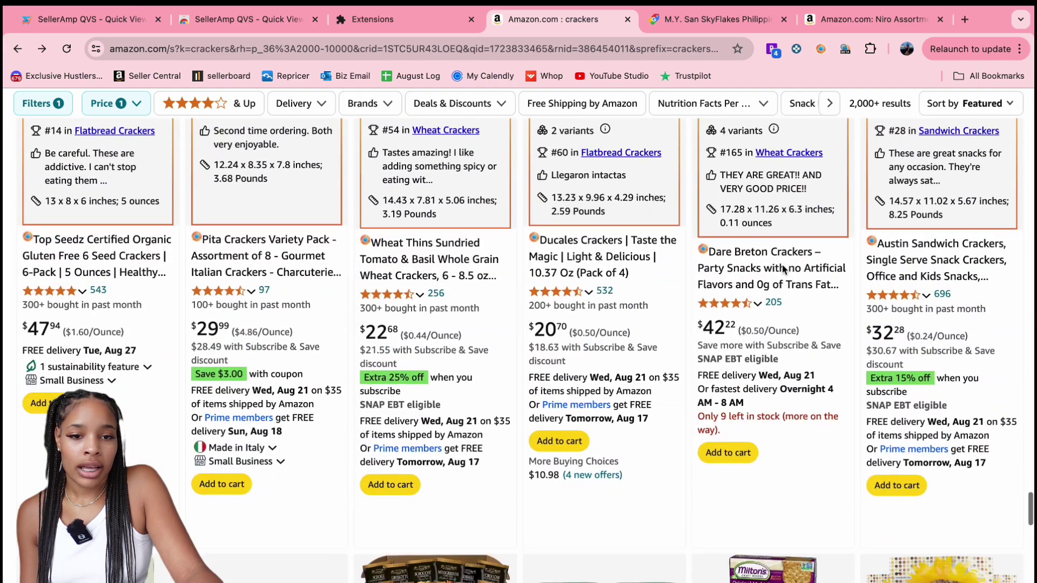
scroll(520, 263, up, 10)
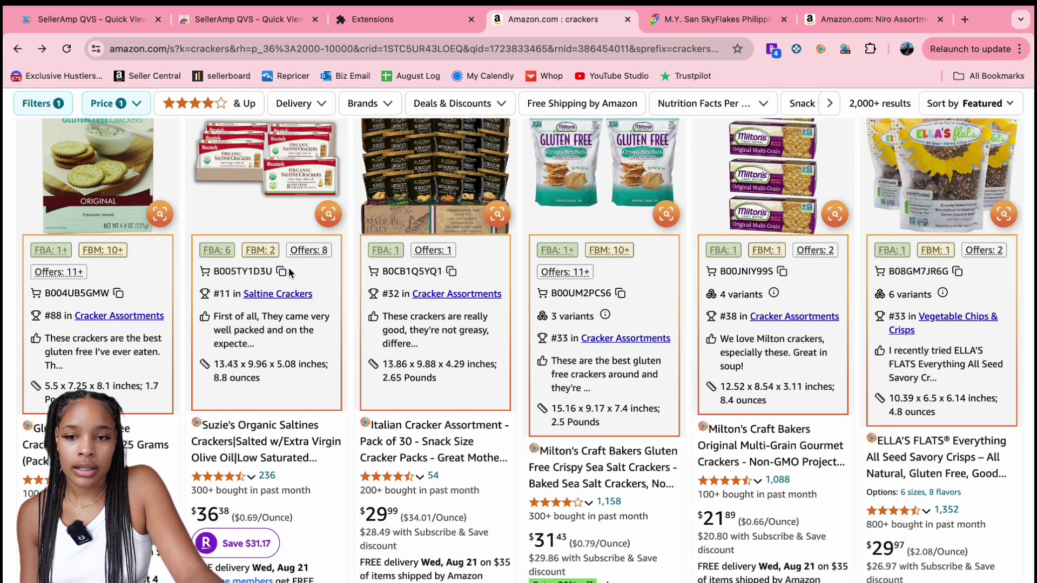
Open the Suzie's Organic Saltines listing in a new tab and search Google for its product title
drag(289, 272, 250, 267)
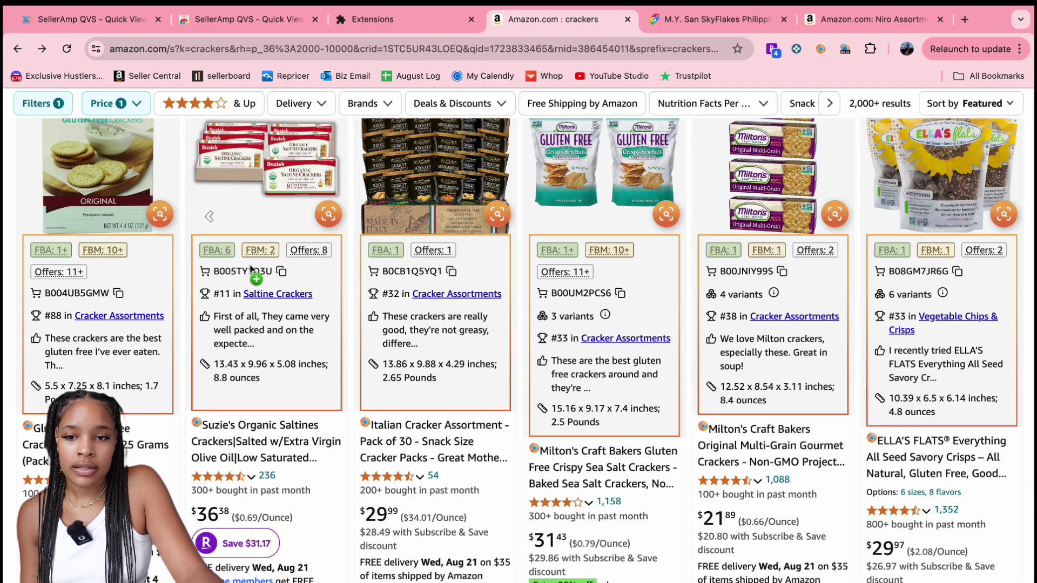
right_click(258, 192)
click(339, 194)
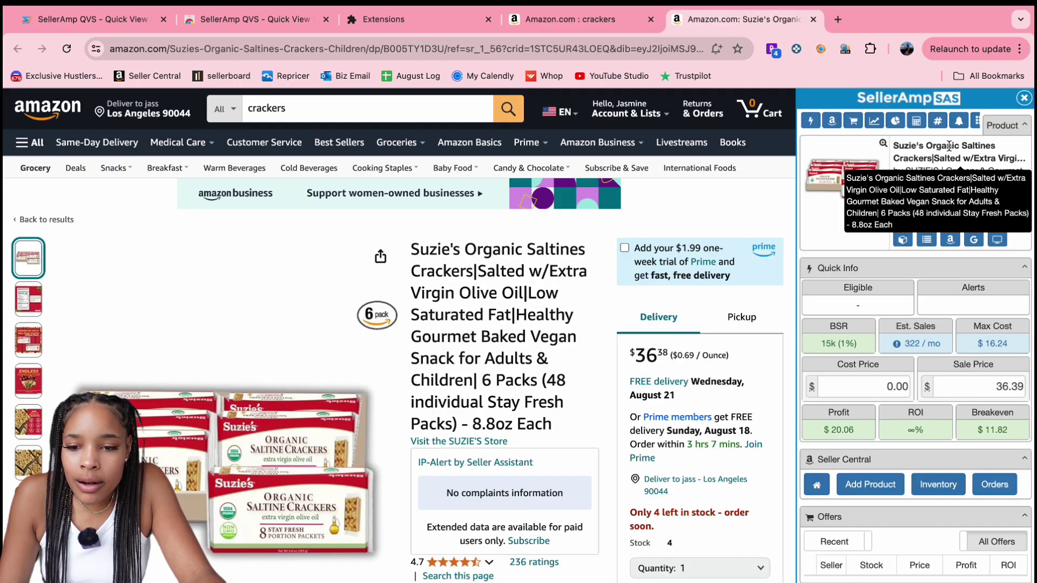
click(970, 240)
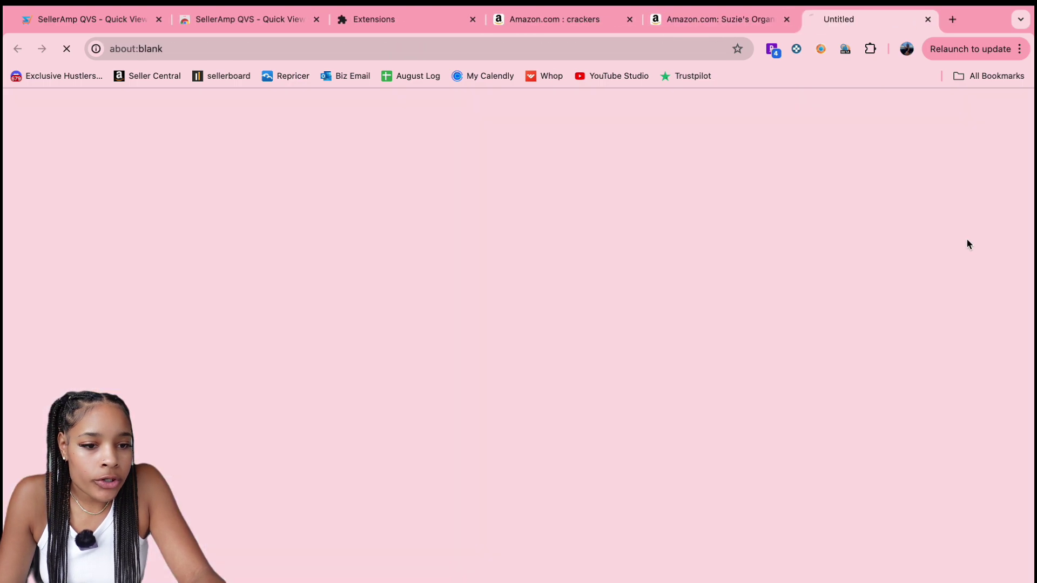
key(ctrl+shift+Tab)
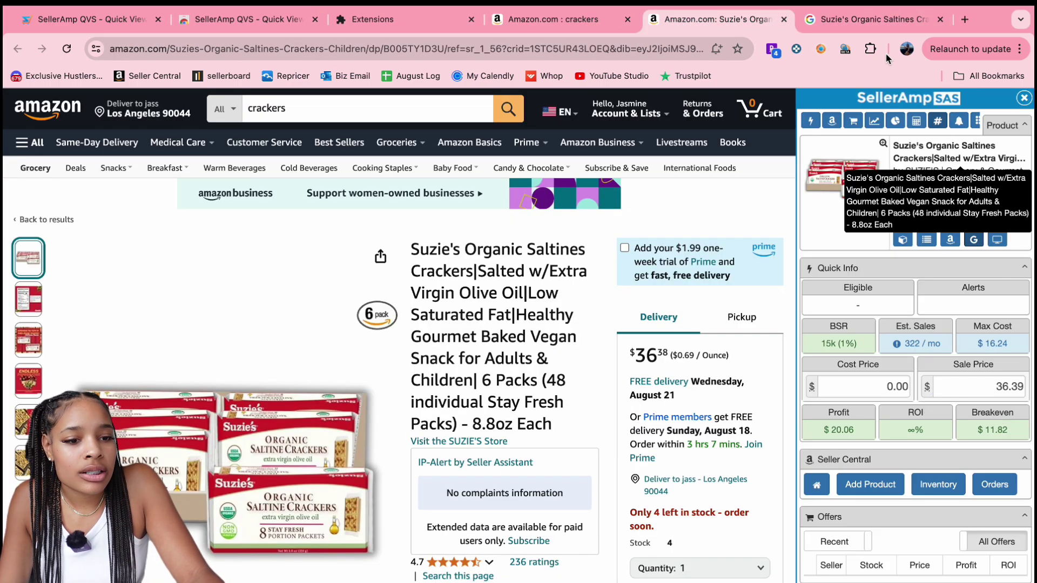
click(838, 19)
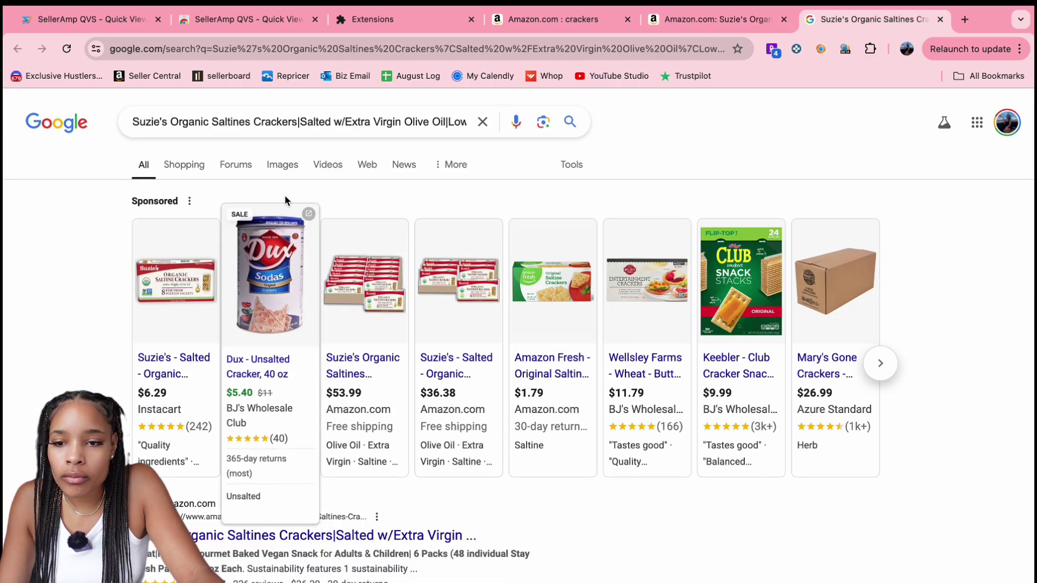
Switch to the Shopping results and shorten the query to "Suzie's Organic Saltines Crackers|Salted w/Extra Virgin Olive Oil|Low 8.8oz Each"
click(184, 165)
click(367, 125)
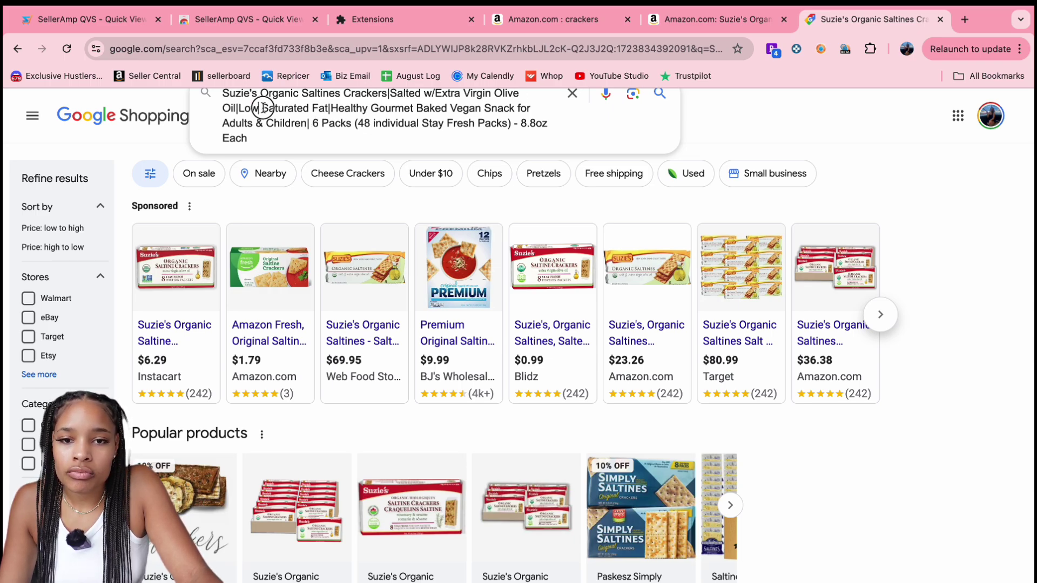
drag(263, 108, 518, 127)
key(BackSpace)
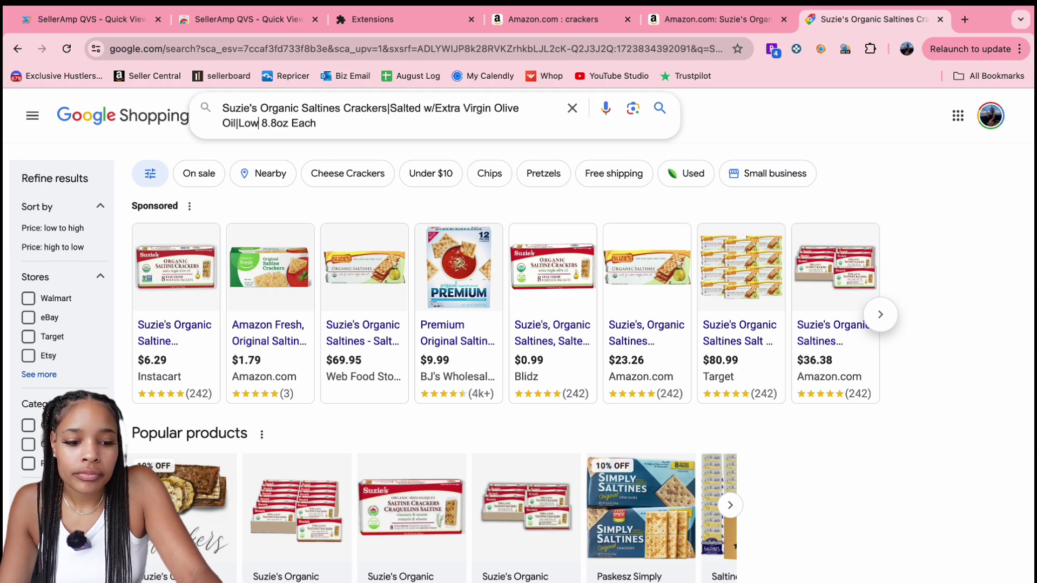
key(Return)
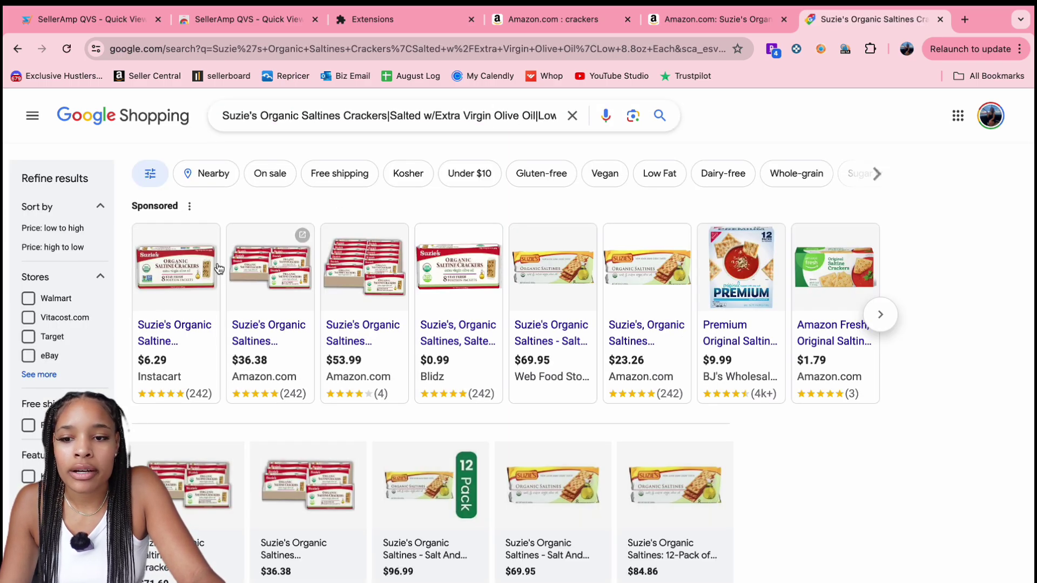
Look over the Shopping offers for Suzie's saltines and check them against the Amazon listing's pack size and price
scroll(291, 287, down, 3)
mouse_move(290, 287)
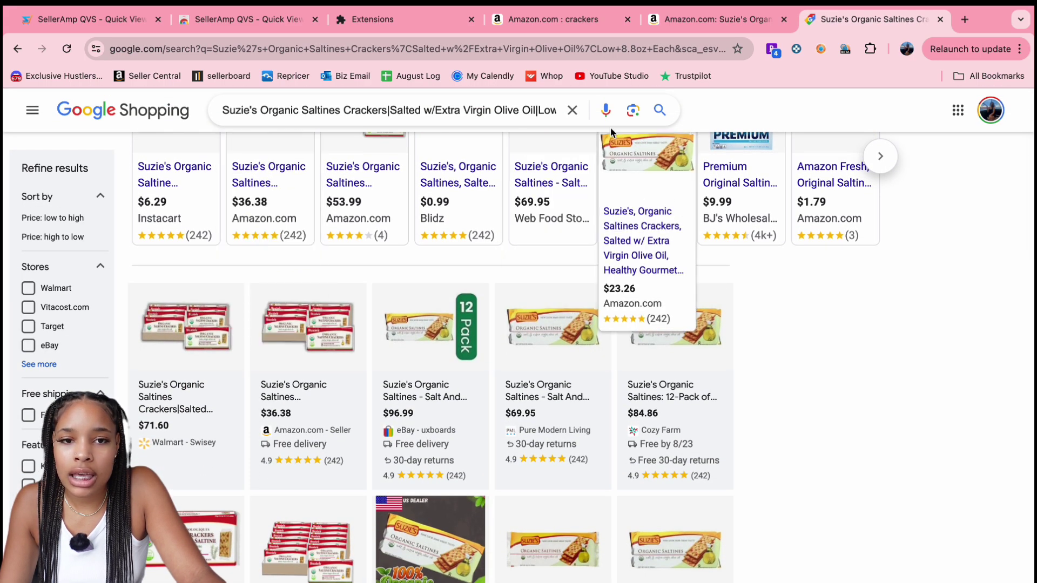
click(710, 20)
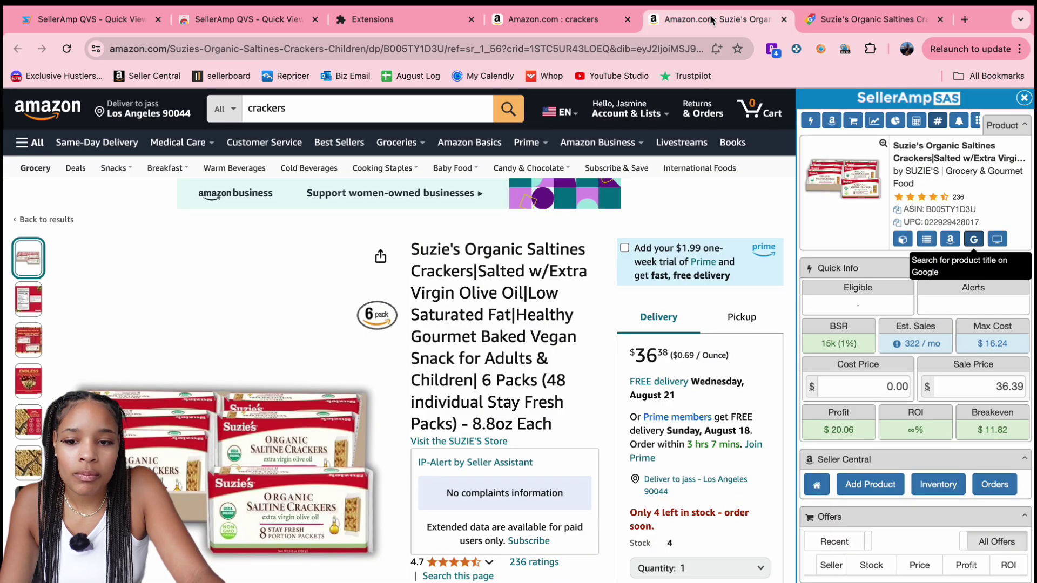
Shorten the Shopping search to "Suzie's Organic Saltines Crackers live Oil|Low 8.8oz Each" and review the store offers
click(852, 19)
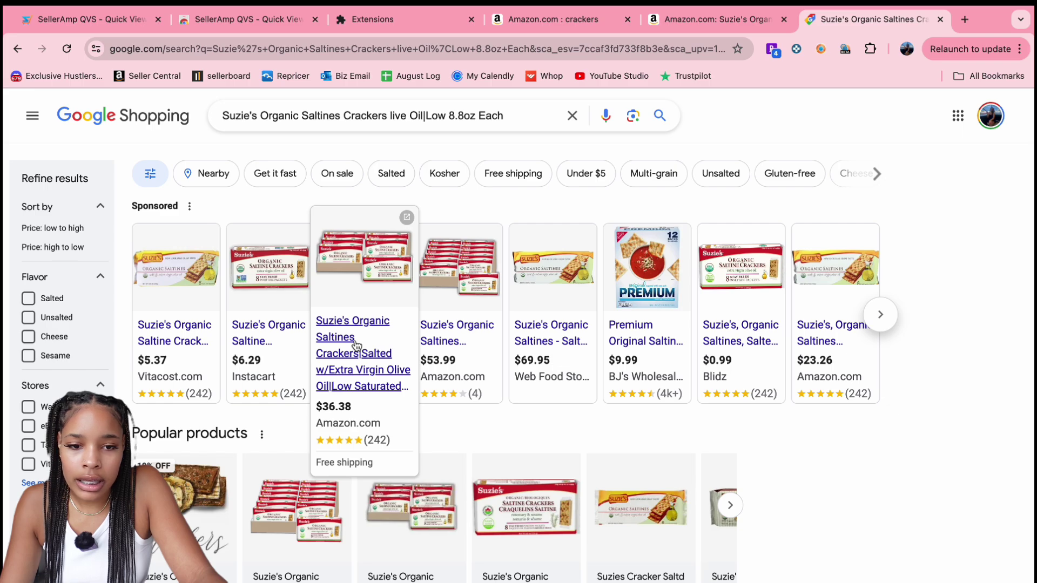
scroll(314, 281, down, 3)
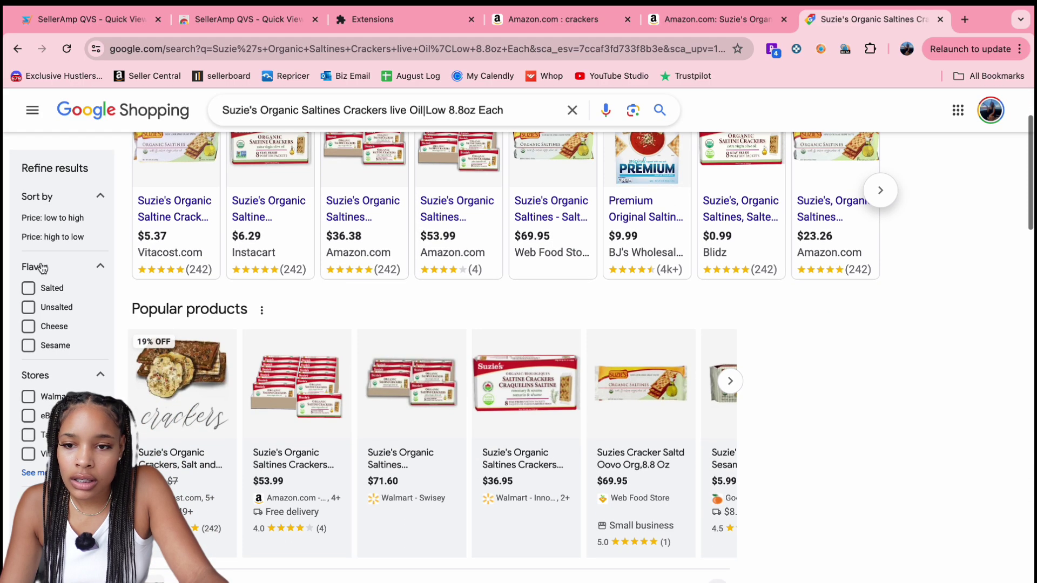
scroll(267, 243, down, 3)
Close the Suzie's Organic Saltines product page and its Google Shopping search to get back to the crackers results
click(713, 19)
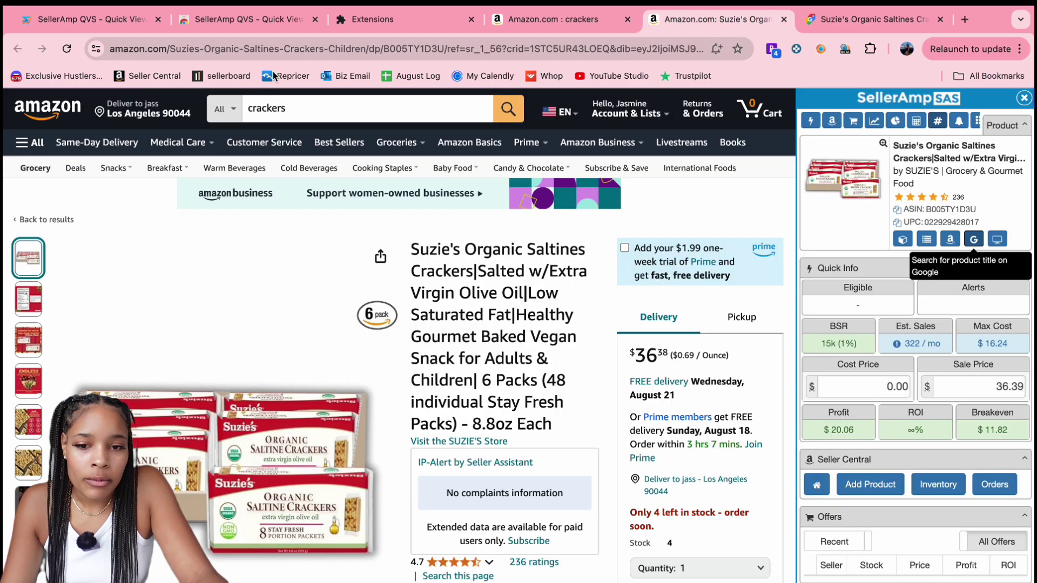
click(784, 20)
click(787, 19)
Open page 4 of the crackers results and look through its listings
scroll(531, 417, down, 3)
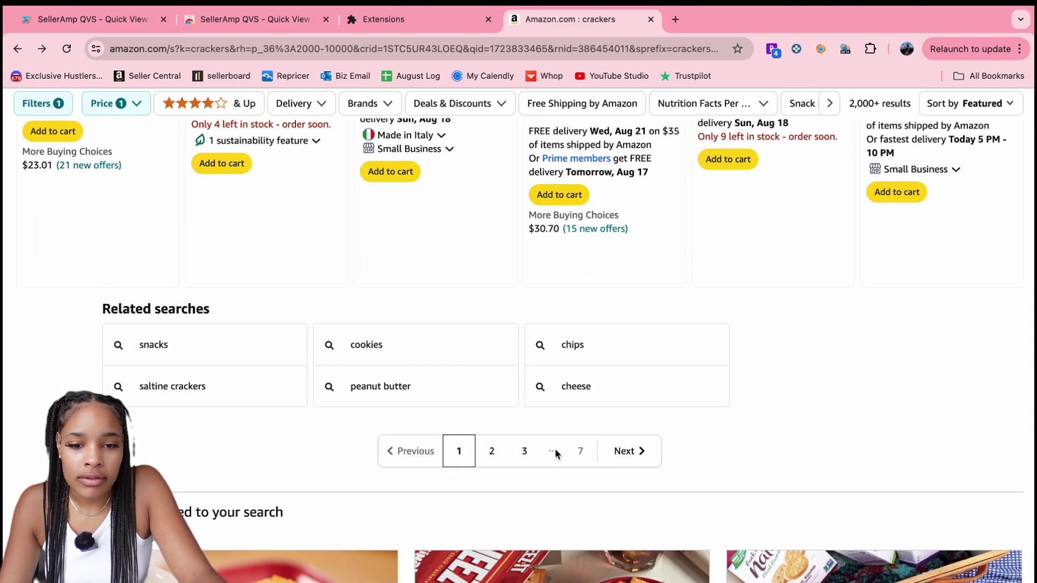
click(526, 454)
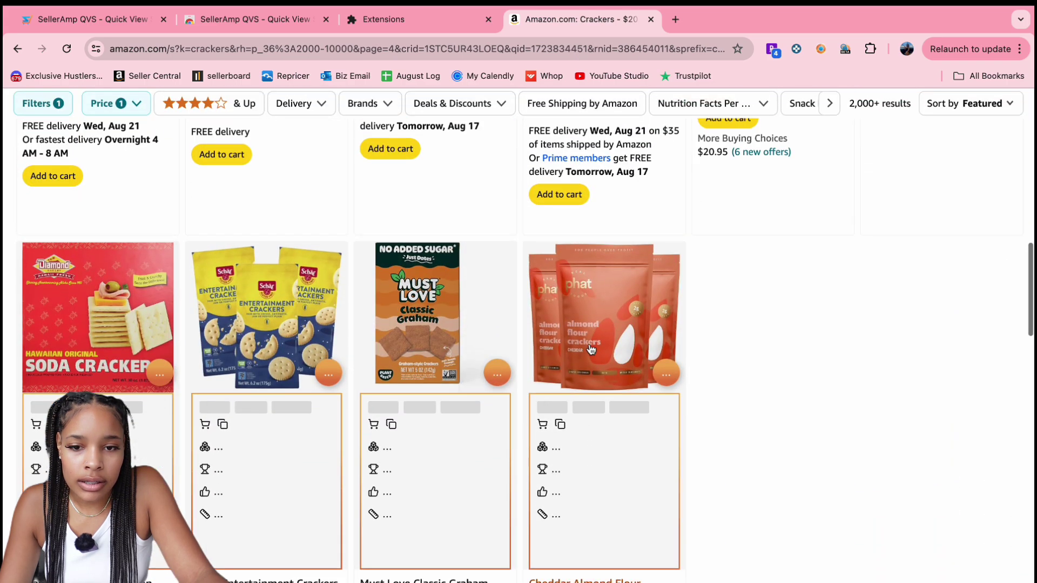
scroll(591, 350, down, 5)
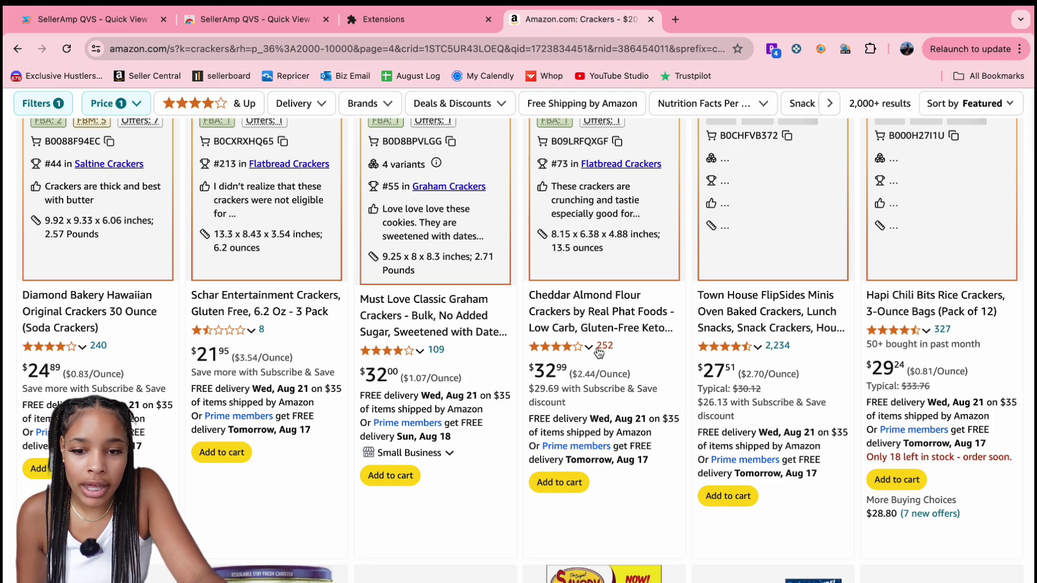
scroll(594, 361, down, 8)
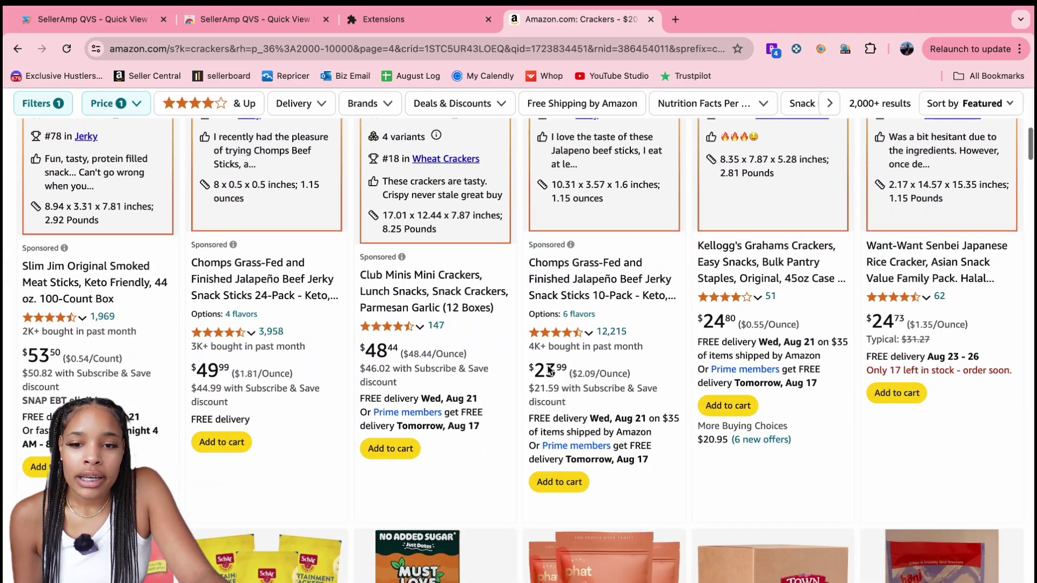
Examine the QVS seller counts, category ranks, variants and prices for the first rows of crackers listings, including the Must Love graham crackers
scroll(548, 365, up, 4)
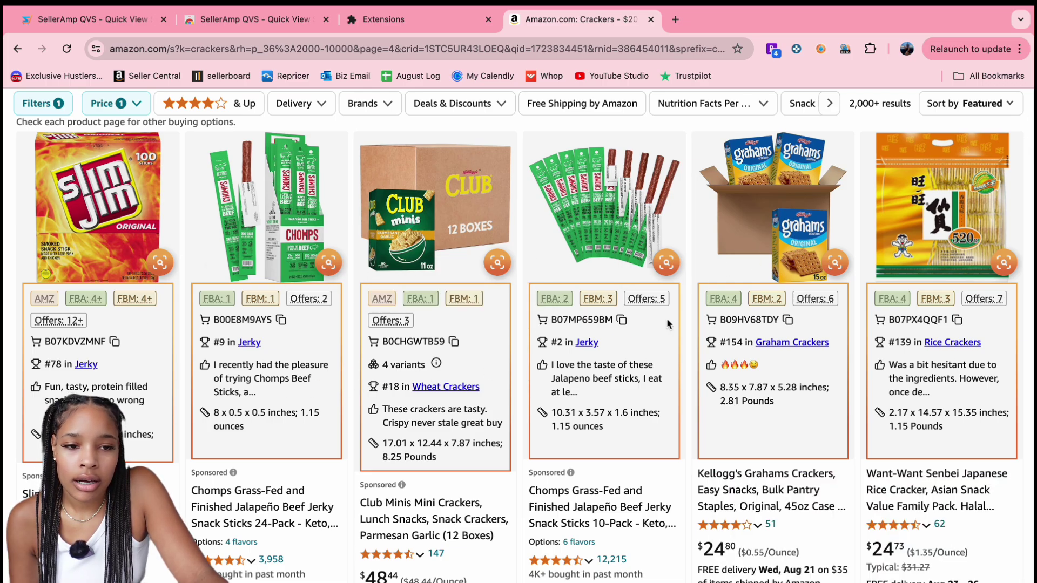
scroll(669, 322, down, 10)
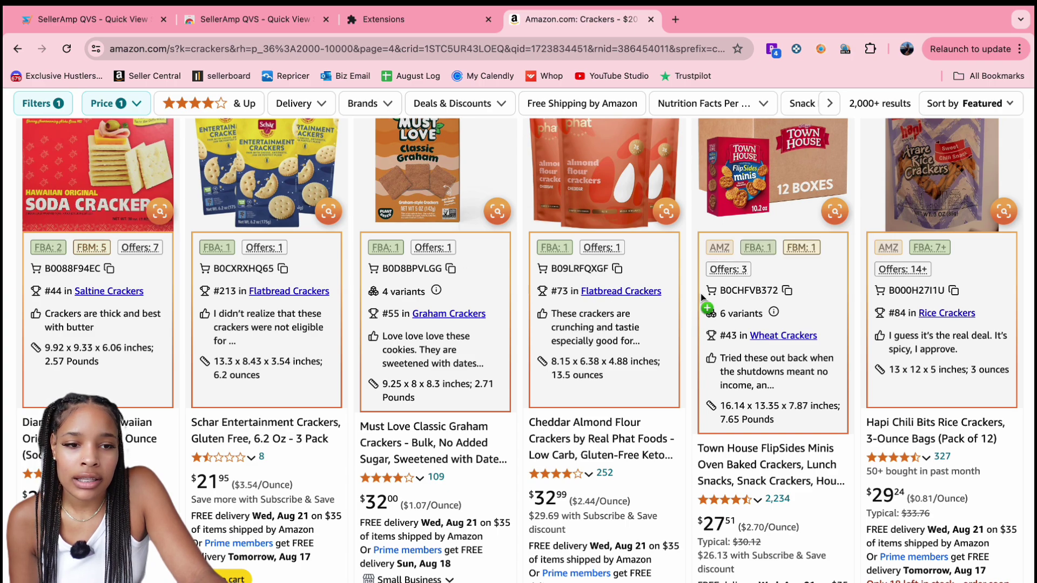
scroll(587, 340, down, 3)
mouse_move(426, 162)
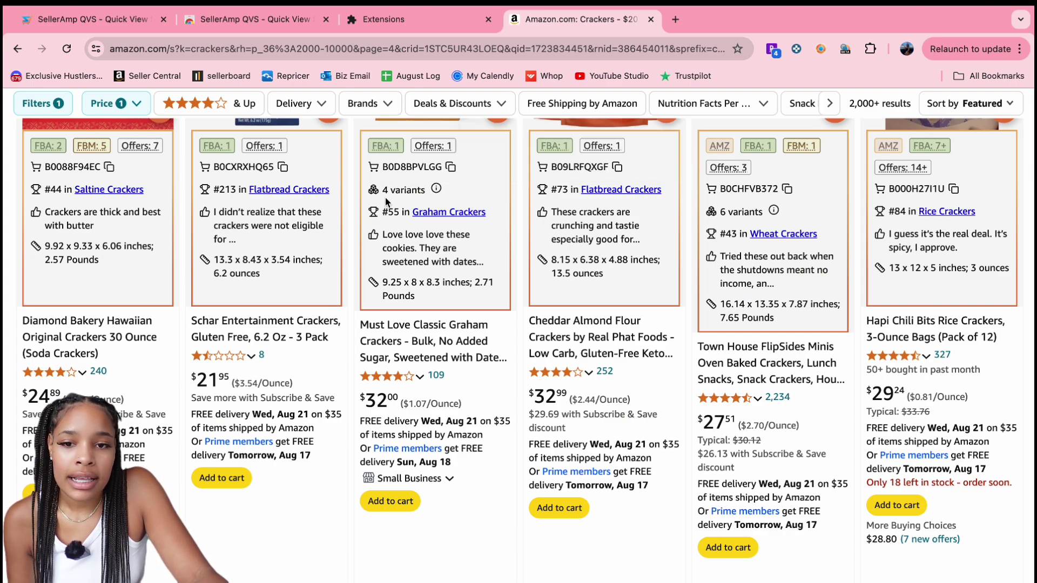
mouse_move(413, 193)
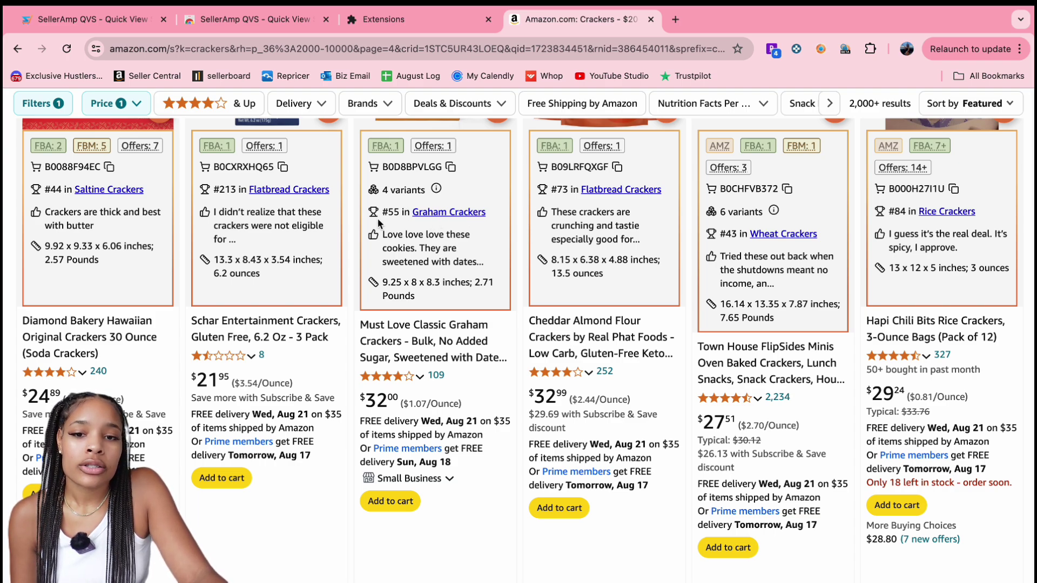
scroll(351, 243, up, 3)
scroll(324, 259, down, 2)
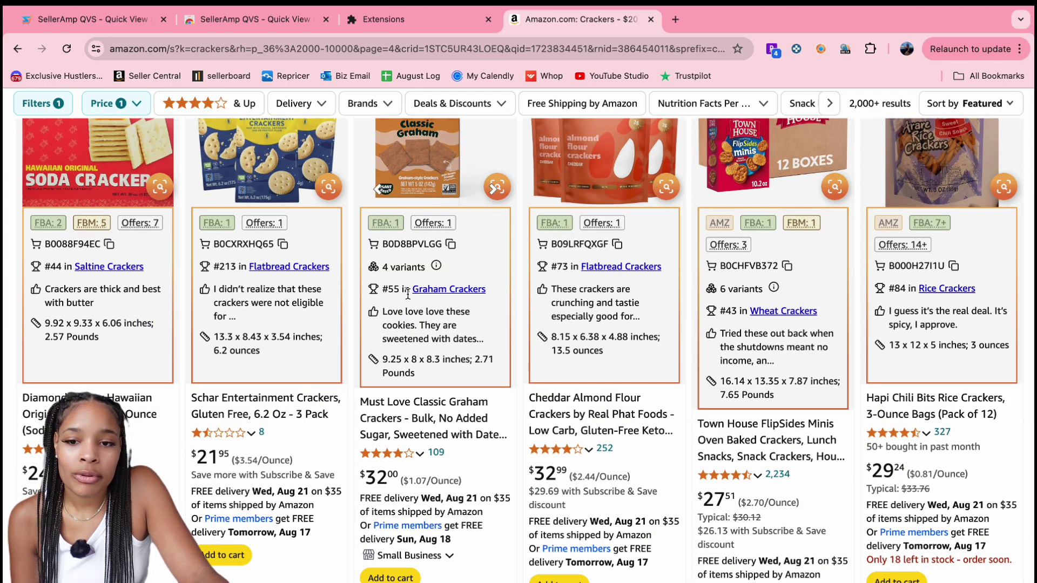
scroll(408, 294, up, 2)
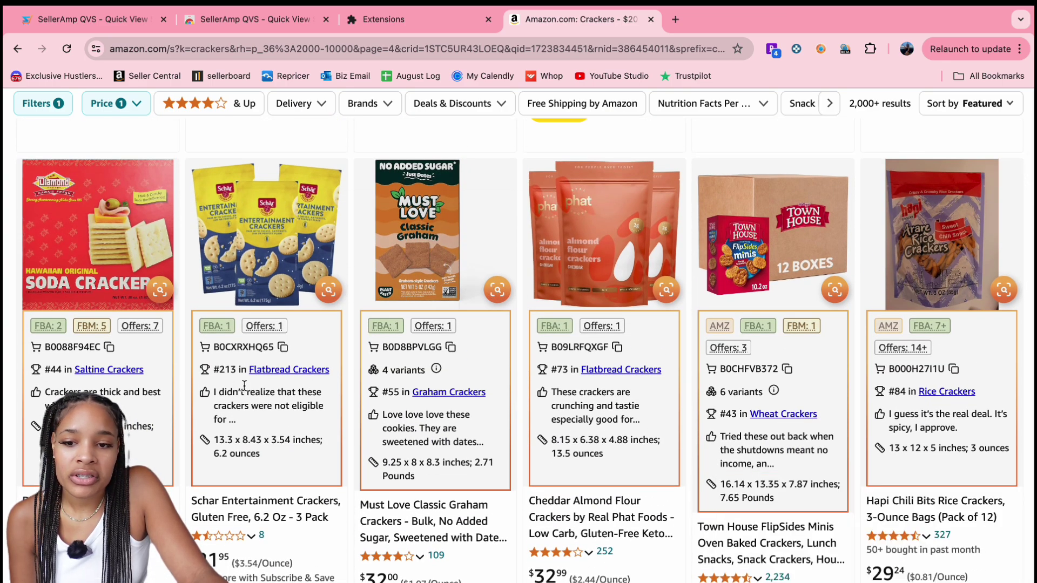
scroll(293, 366, down, 1)
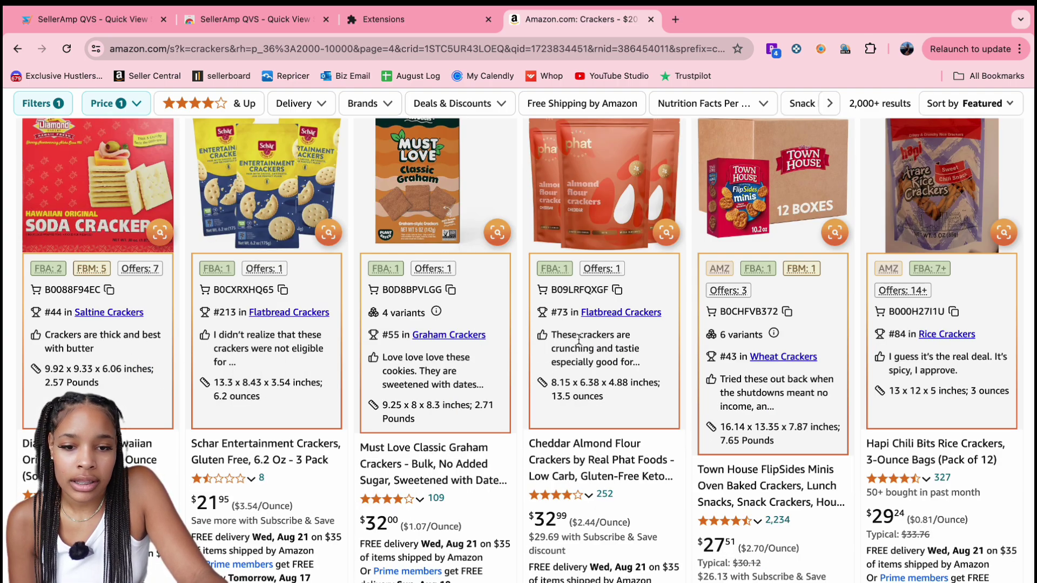
scroll(262, 379, down, 2)
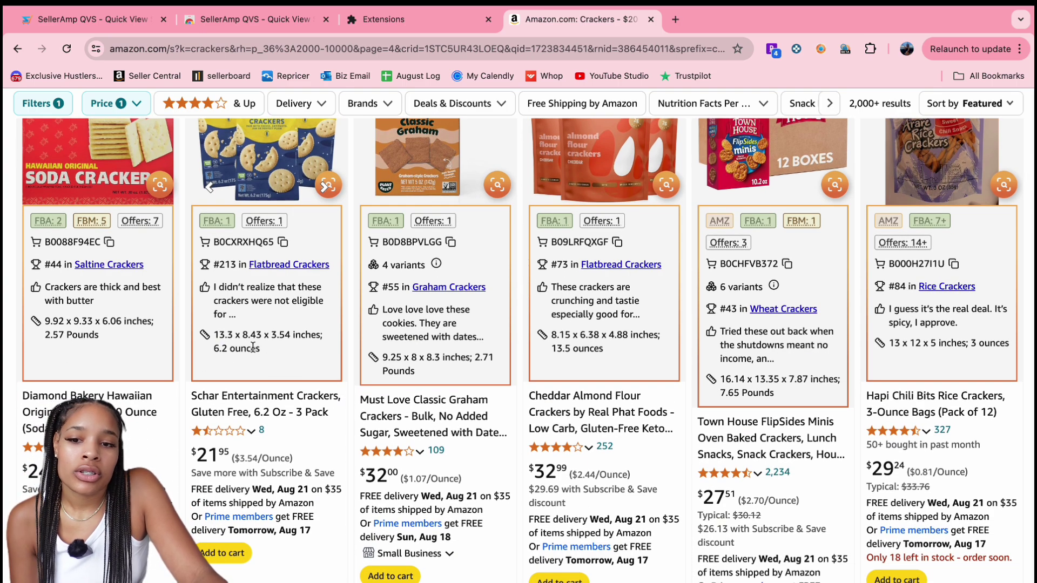
Examine the Rustic Bakery to ZENB row of listings, checking the Wicked Minis FBA seller count and its sales rank and price chart
scroll(335, 368, down, 8)
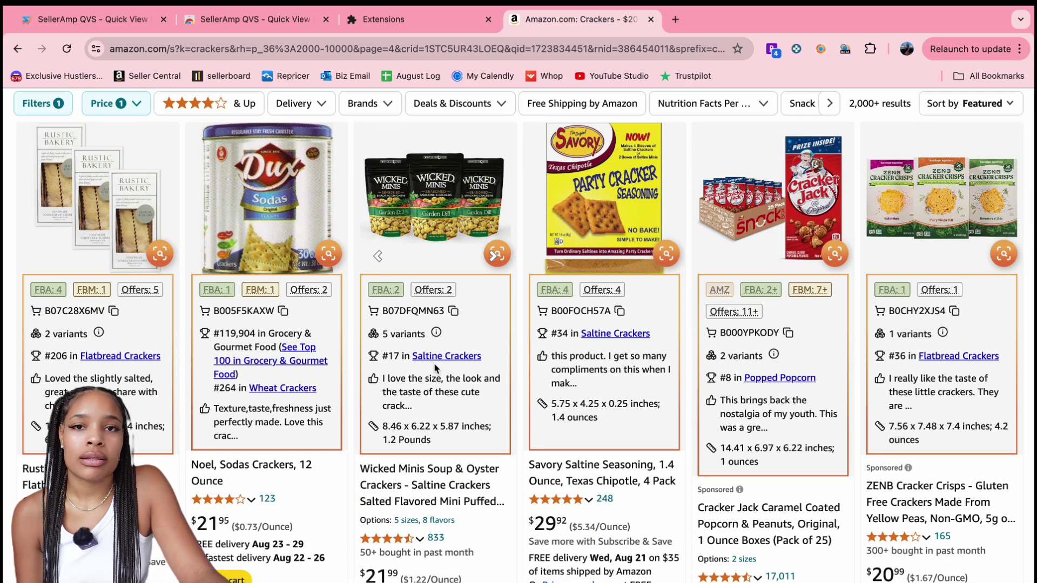
scroll(464, 366, down, 3)
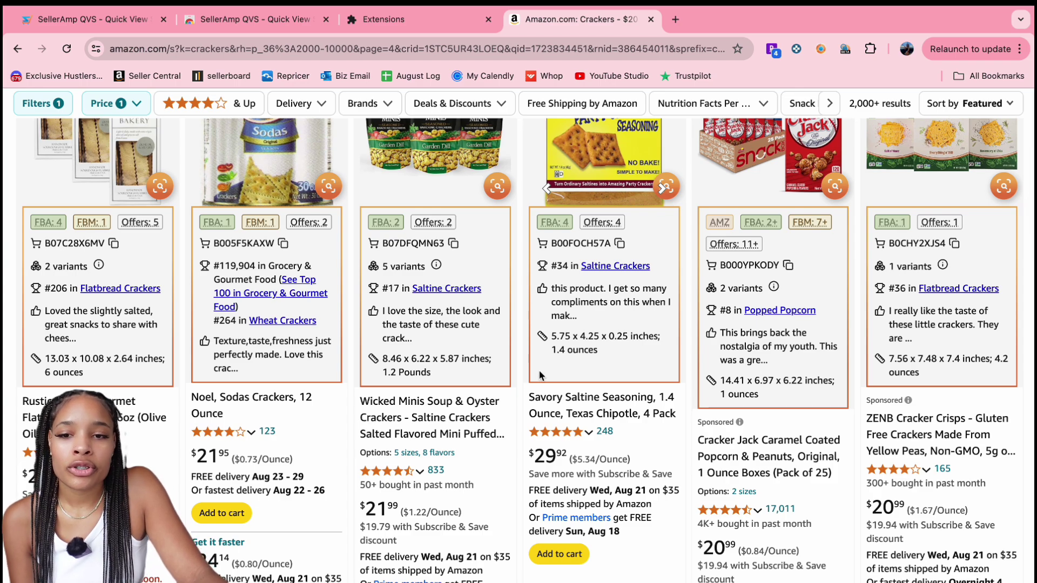
mouse_move(388, 223)
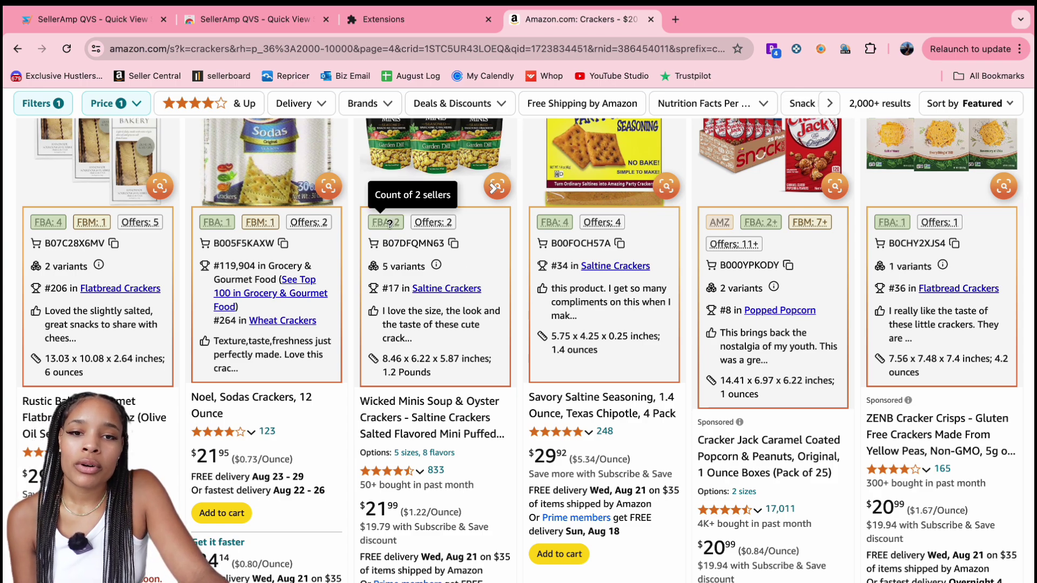
mouse_move(466, 194)
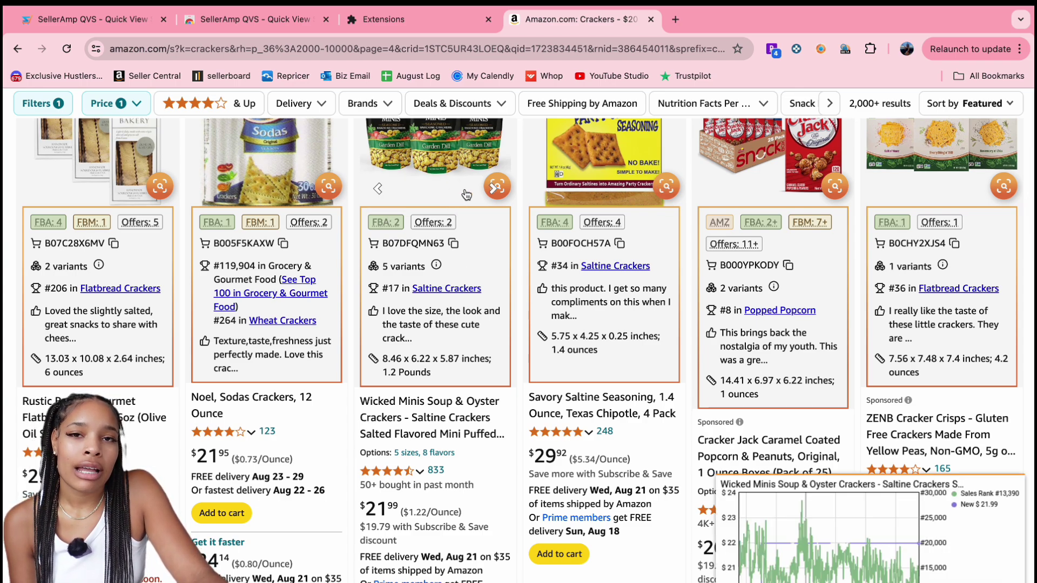
mouse_move(444, 222)
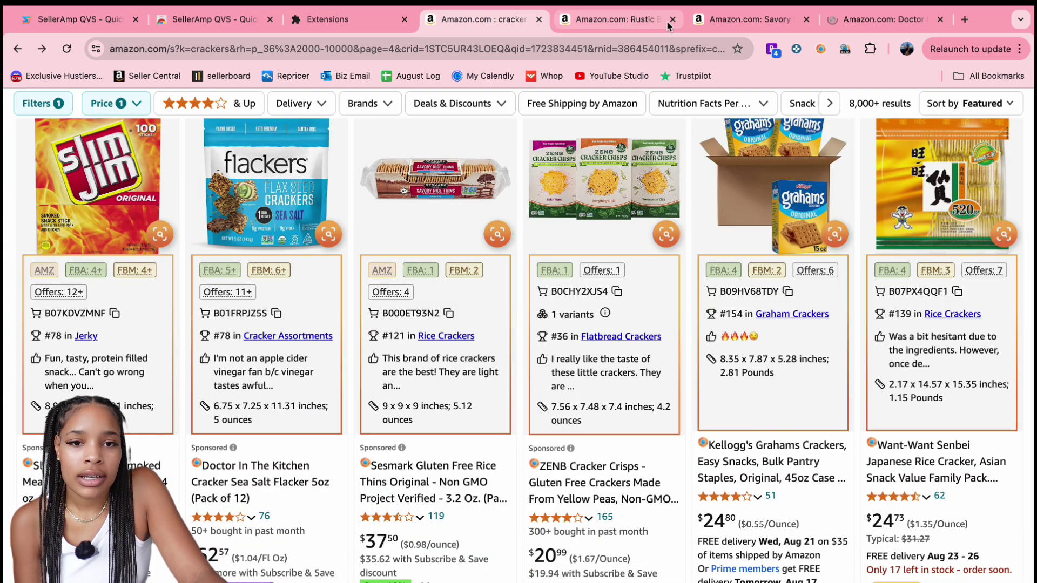
Close the two SellerAmp QVS pages and the Extensions page, keeping the Amazon pages open
click(135, 20)
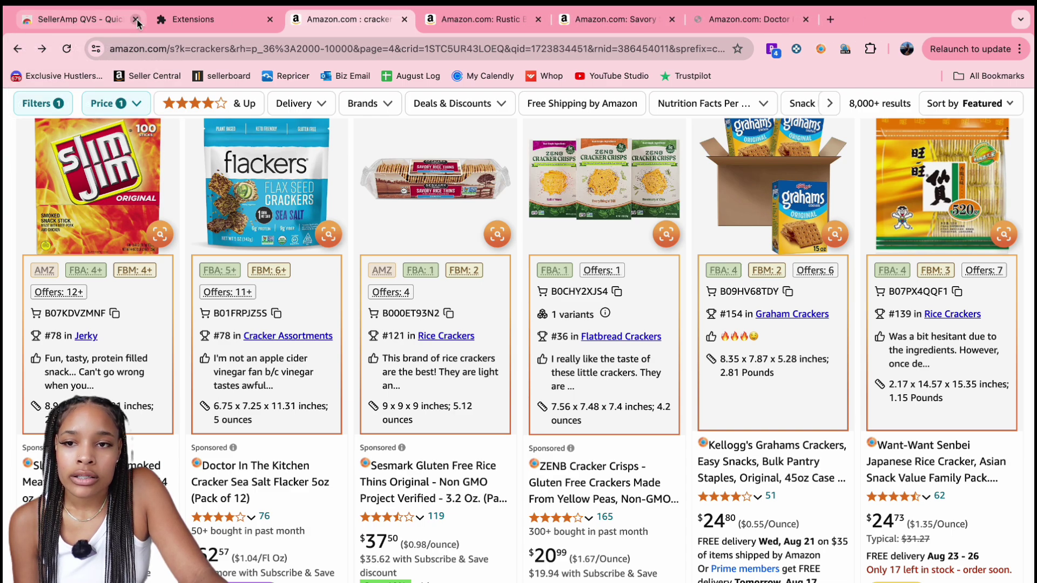
click(136, 20)
click(135, 20)
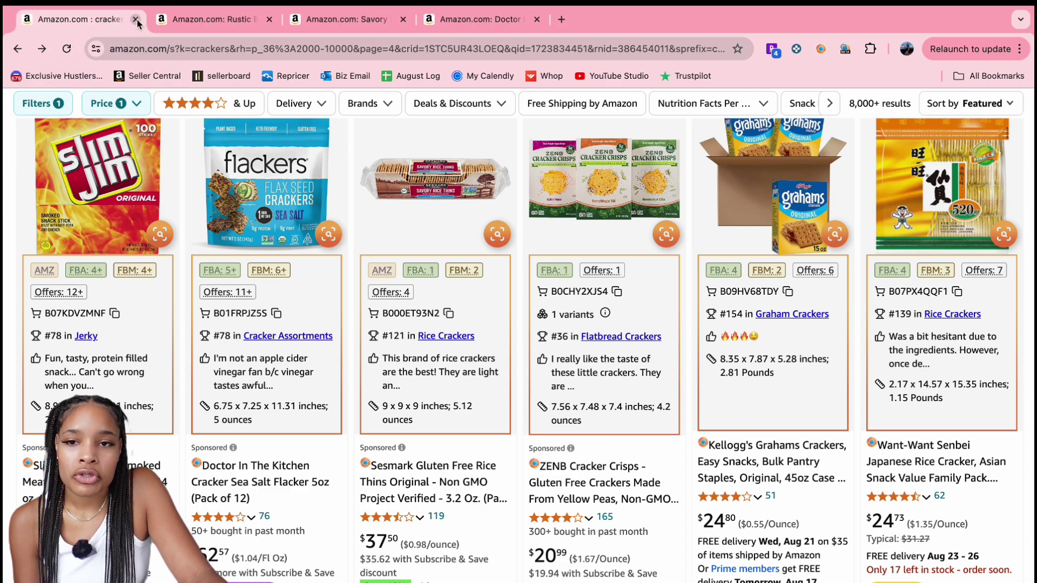
Review the SellerAmp SAS figures for the Rustic Bakery flatbread, Savory Saltine Seasoning and Doctor In The Kitchen Flackers product pages
click(247, 17)
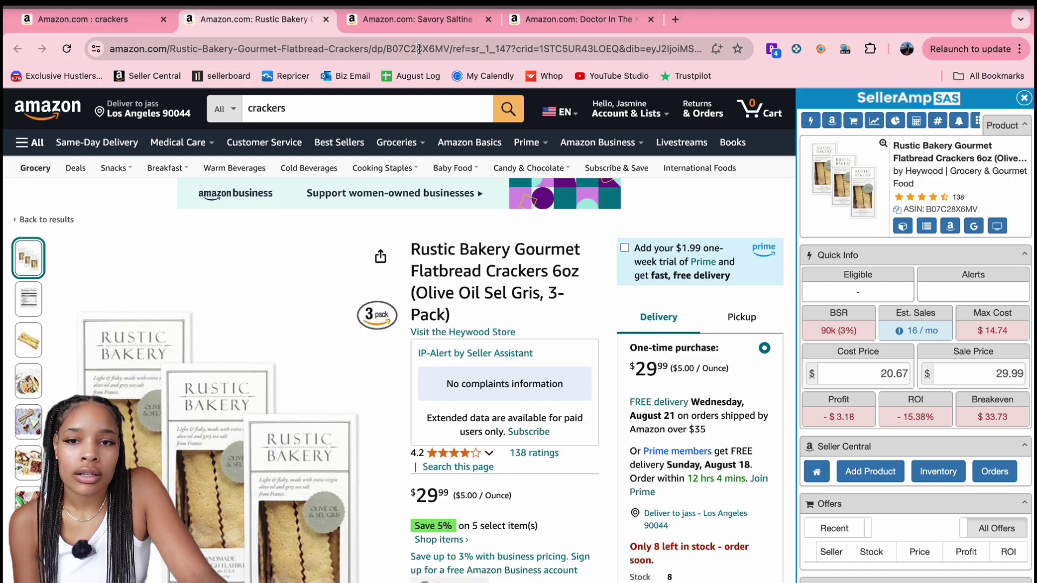
click(416, 20)
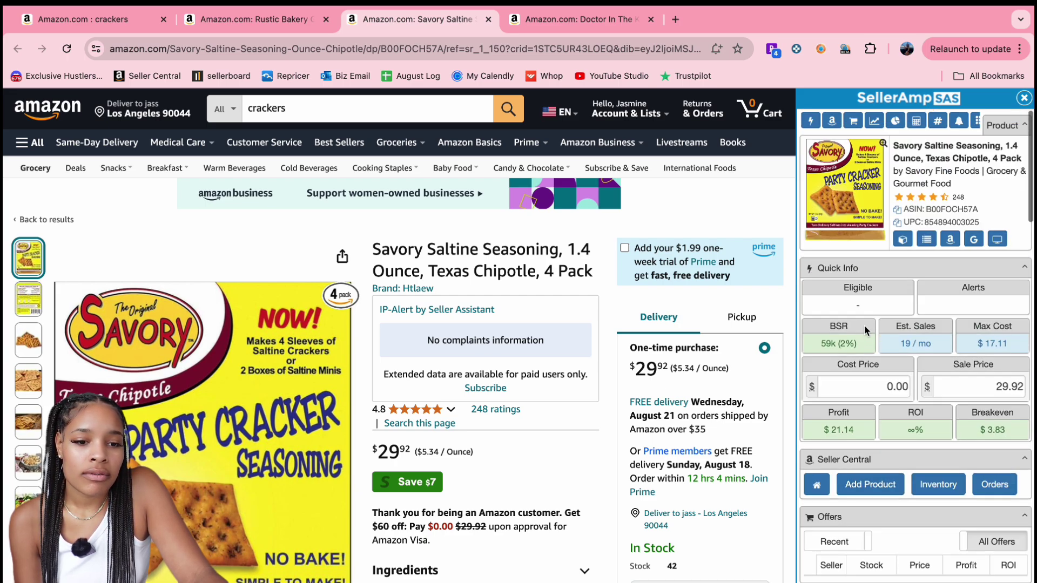
click(571, 22)
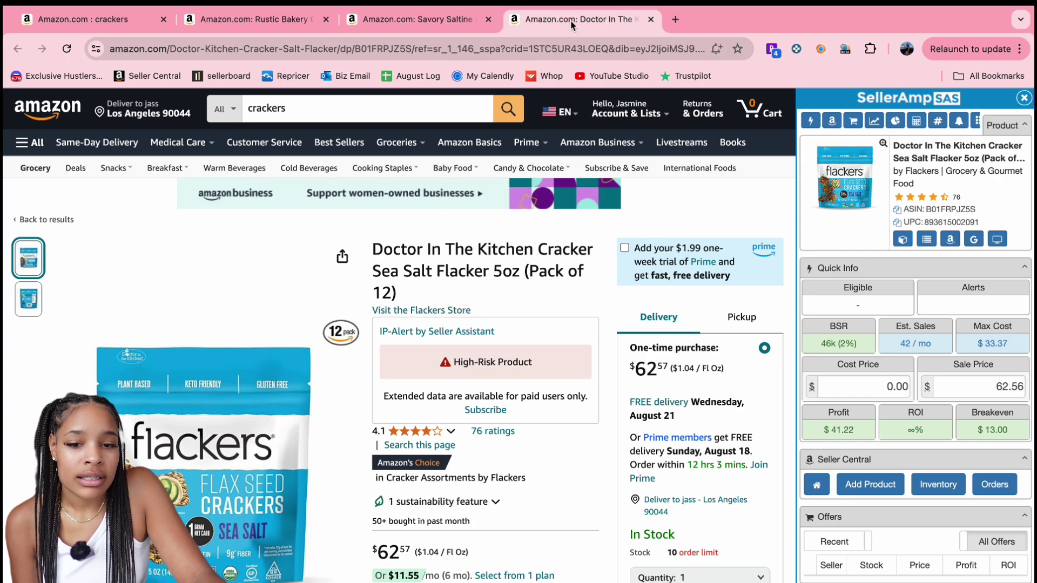